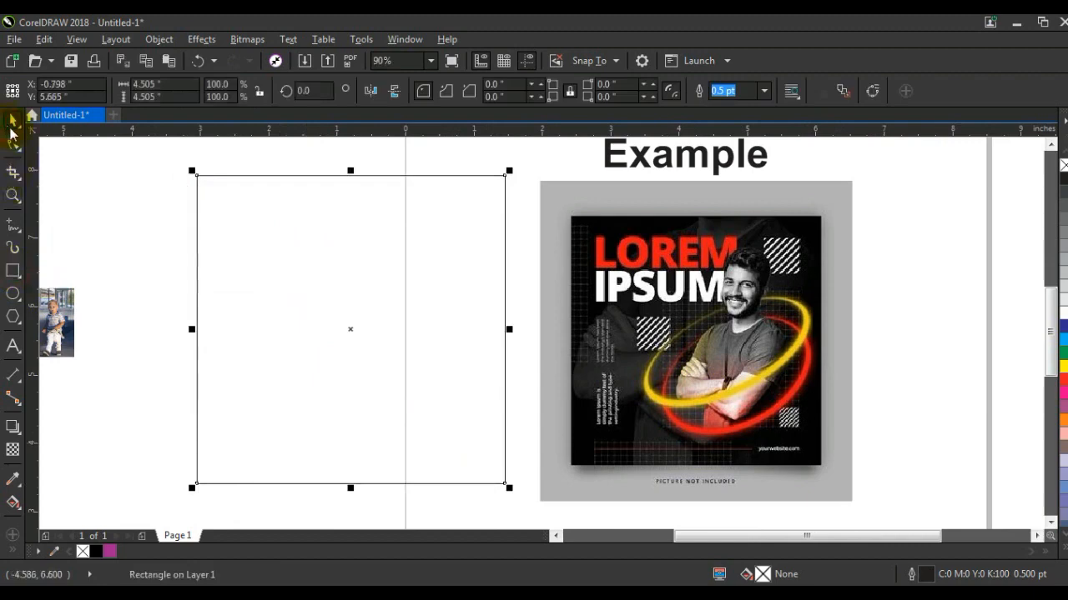
Fill the large empty square beside the example with black.
left_click(96, 552)
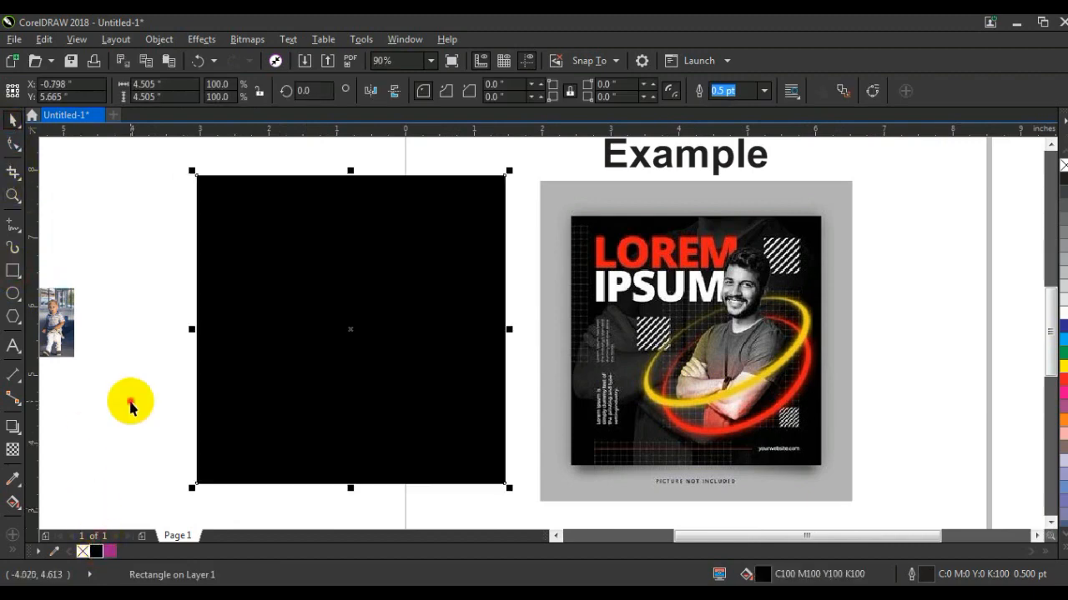
left_click(128, 398)
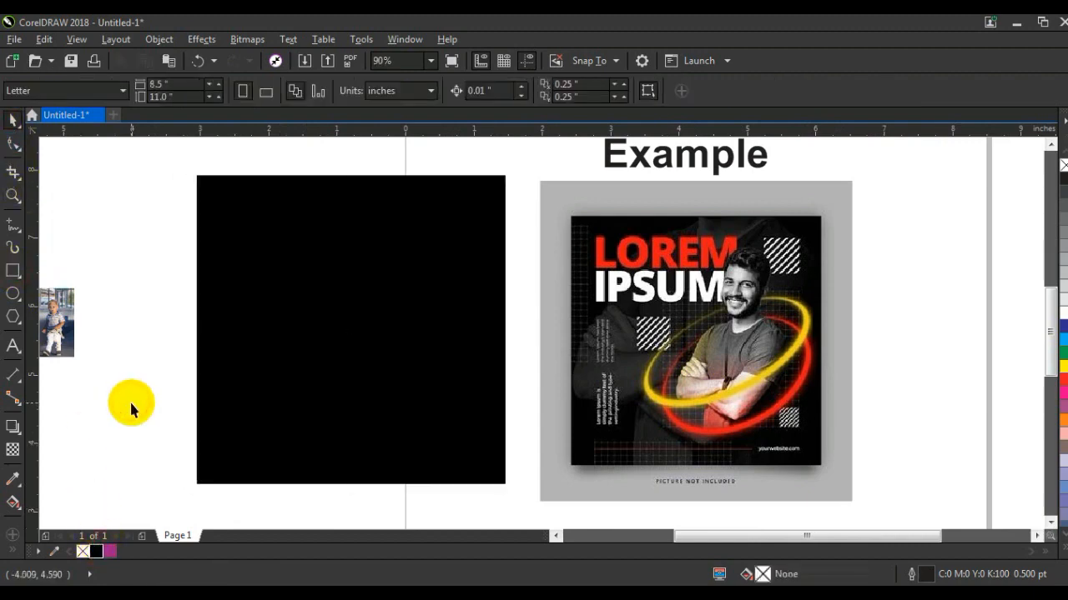
Draw two freehand curves looping around the example artwork, starting from the right side of its yellow and red rings.
left_click(15, 219)
mouse_move(806, 315)
left_mouse_down()
mouse_move(921, 206)
mouse_move(867, 176)
mouse_move(522, 198)
left_mouse_up()
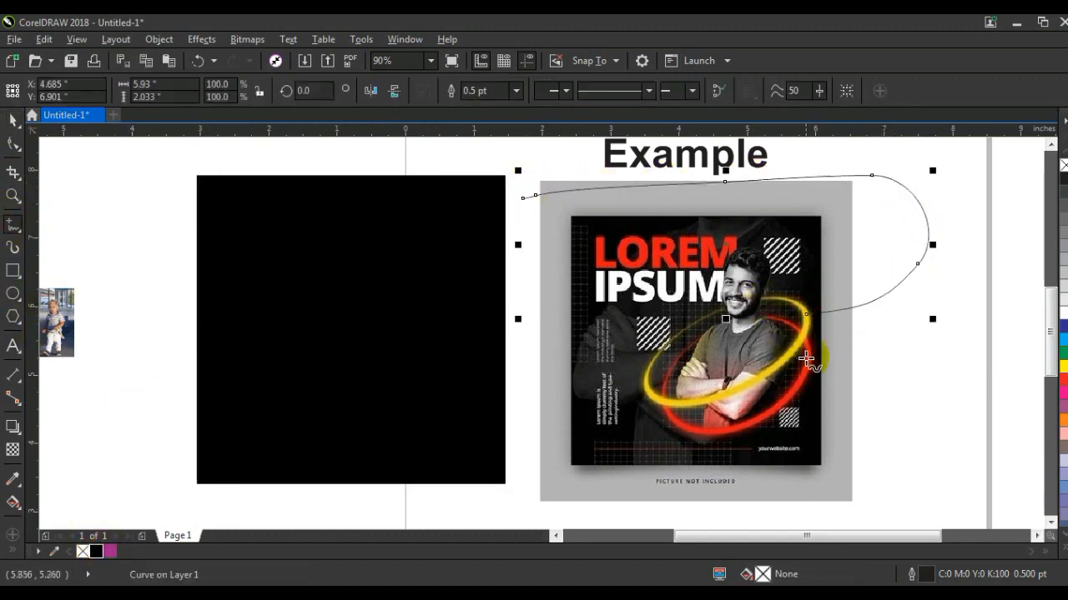
mouse_move(820, 359)
left_mouse_down()
mouse_move(860, 429)
mouse_move(669, 465)
mouse_move(524, 456)
mouse_move(499, 432)
mouse_move(536, 422)
mouse_move(519, 400)
left_mouse_up()
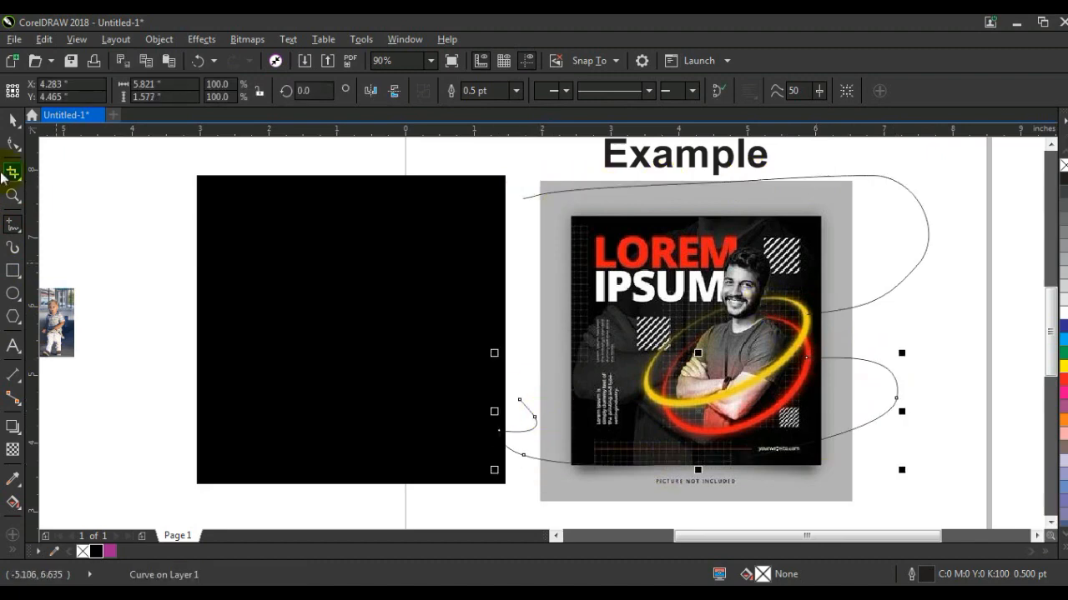
left_click(12, 121)
left_click(167, 280)
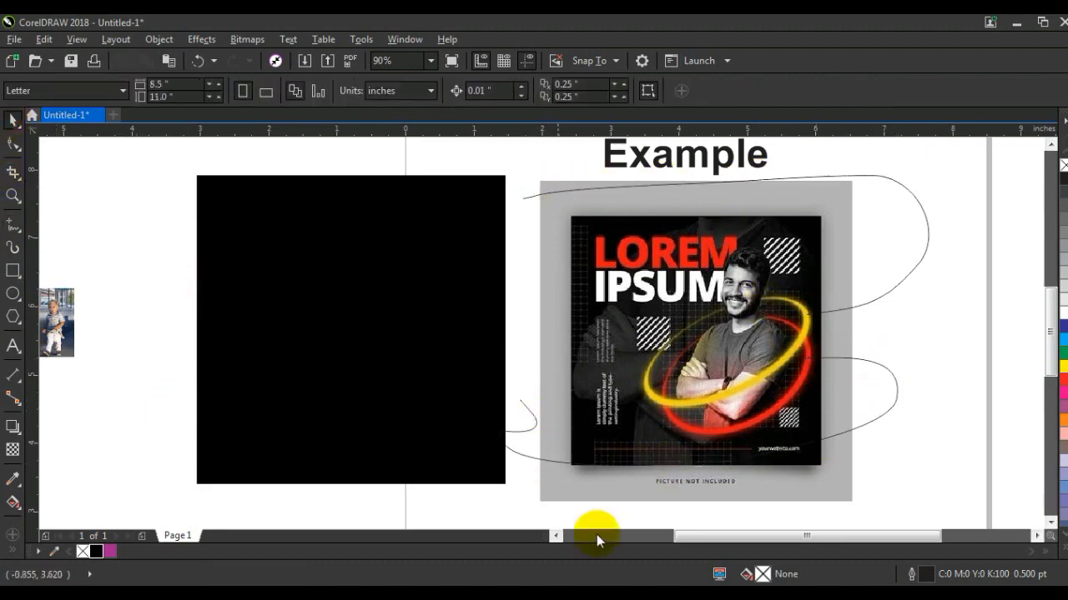
Draw a circle about 3.19 inches in diameter on the black square and give it a white outline.
left_click(555, 535)
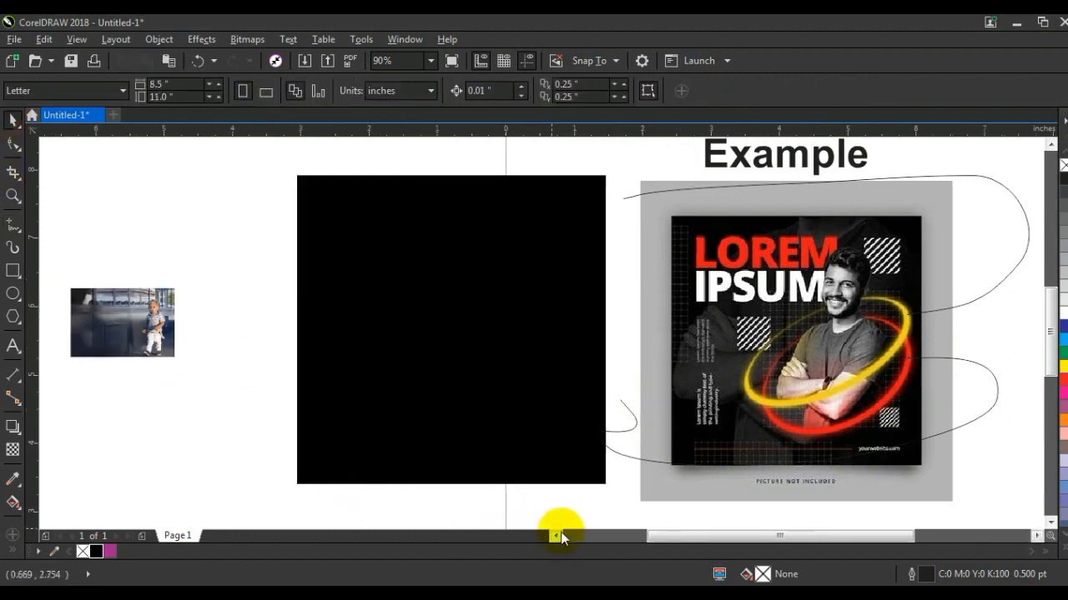
left_click(555, 535)
left_click(298, 434)
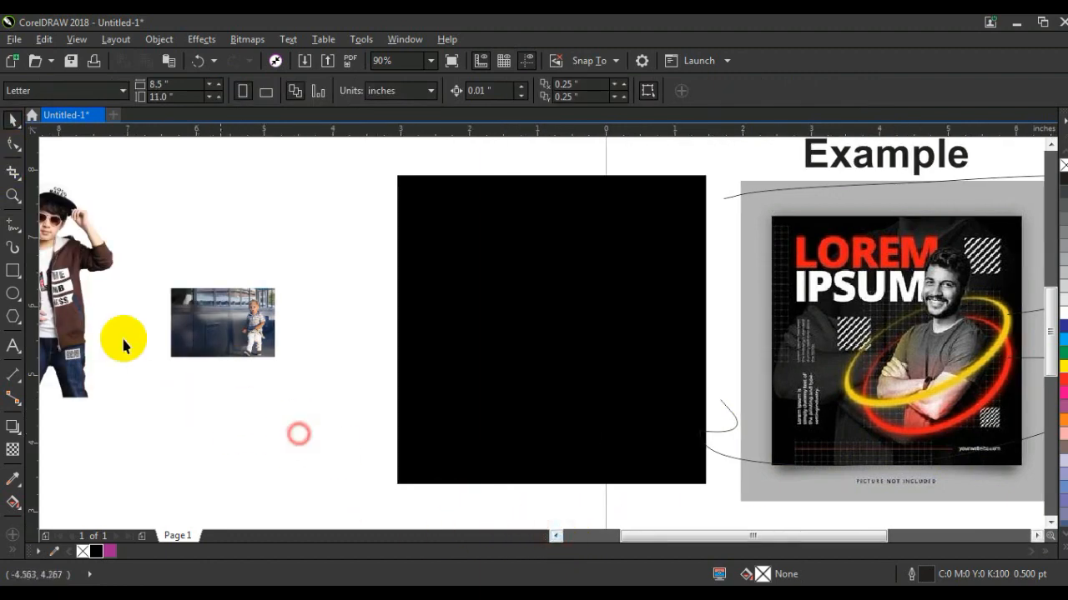
left_click(14, 293)
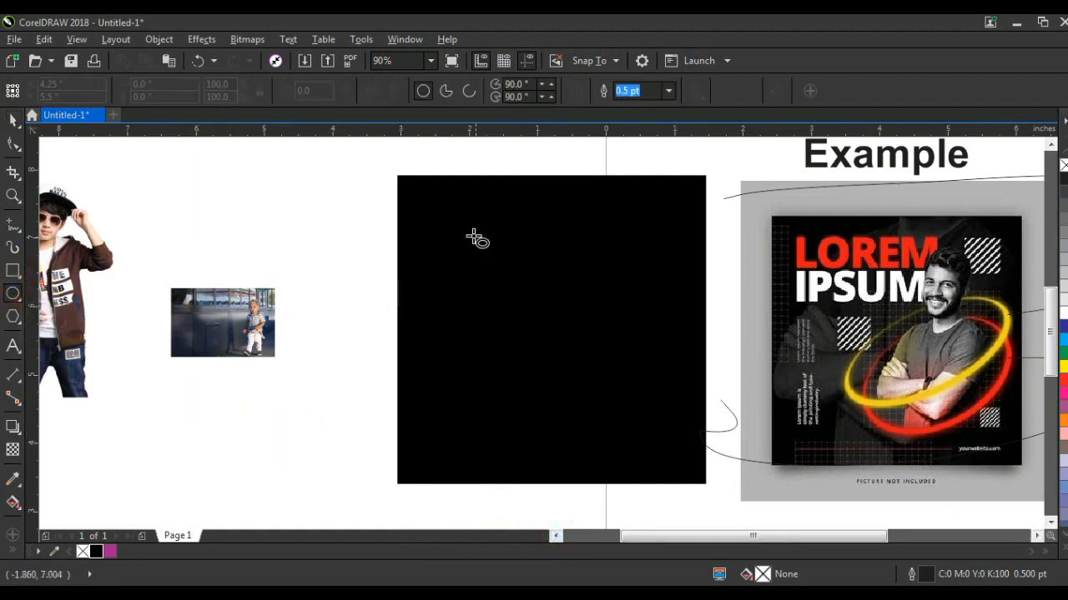
left_click_drag(448, 226, 585, 442)
left_click(14, 122)
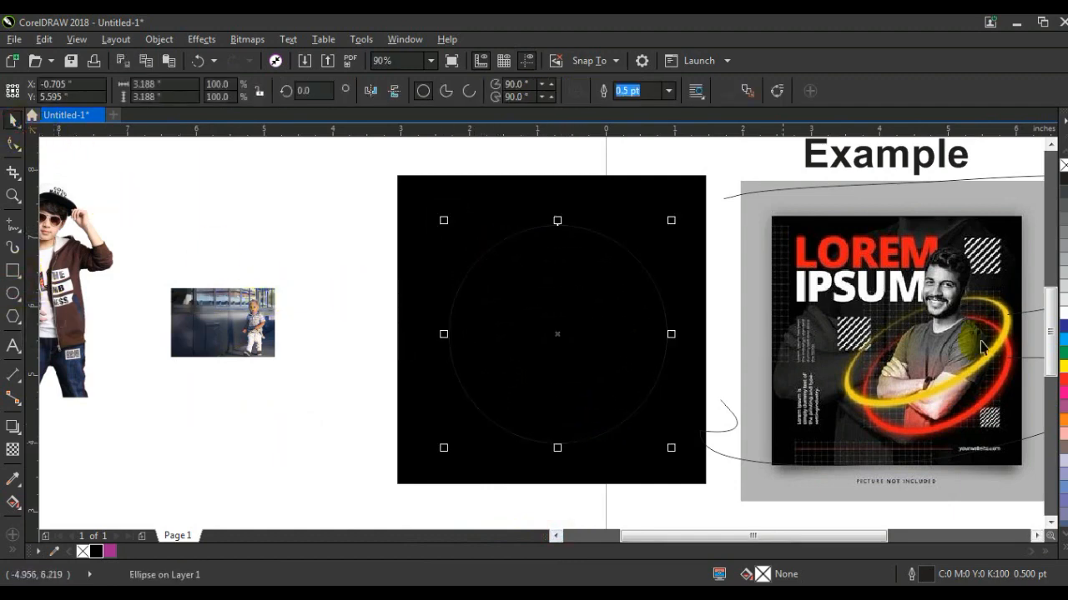
right_click(1062, 312)
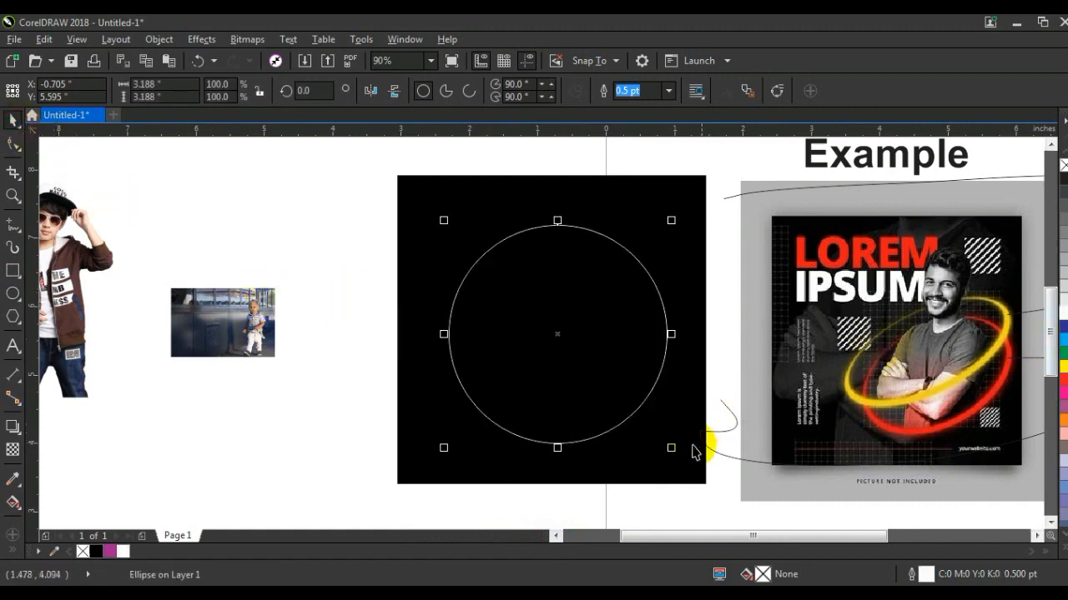
Add a smaller copy of the circle inside it, horizontally centred and about 2.92 inches in diameter.
left_click_drag(675, 448, 654, 433)
left_click(621, 433, "shift")
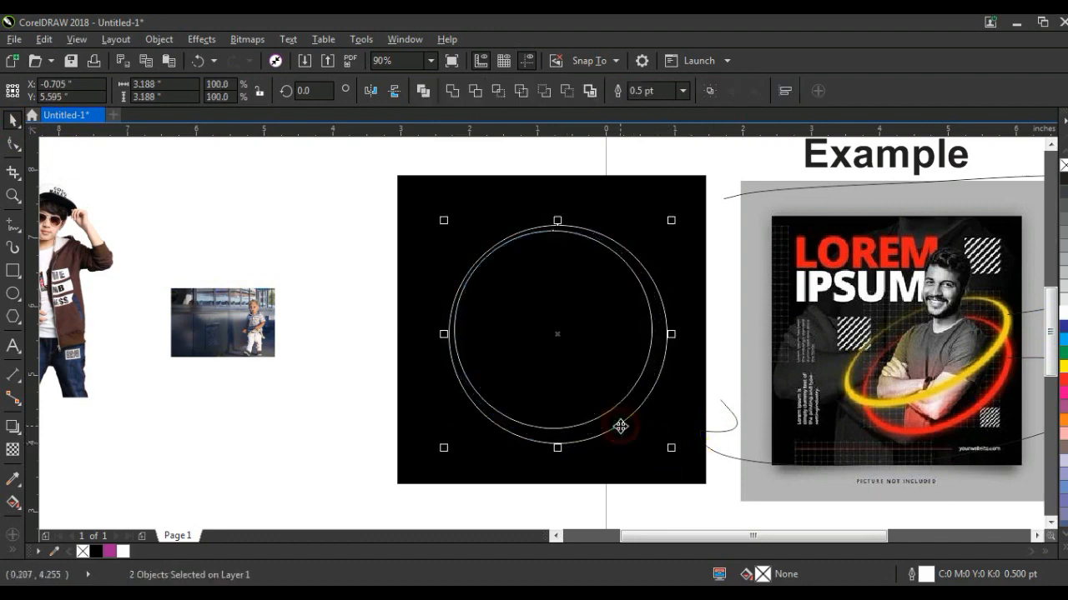
key("c")
left_click(369, 373)
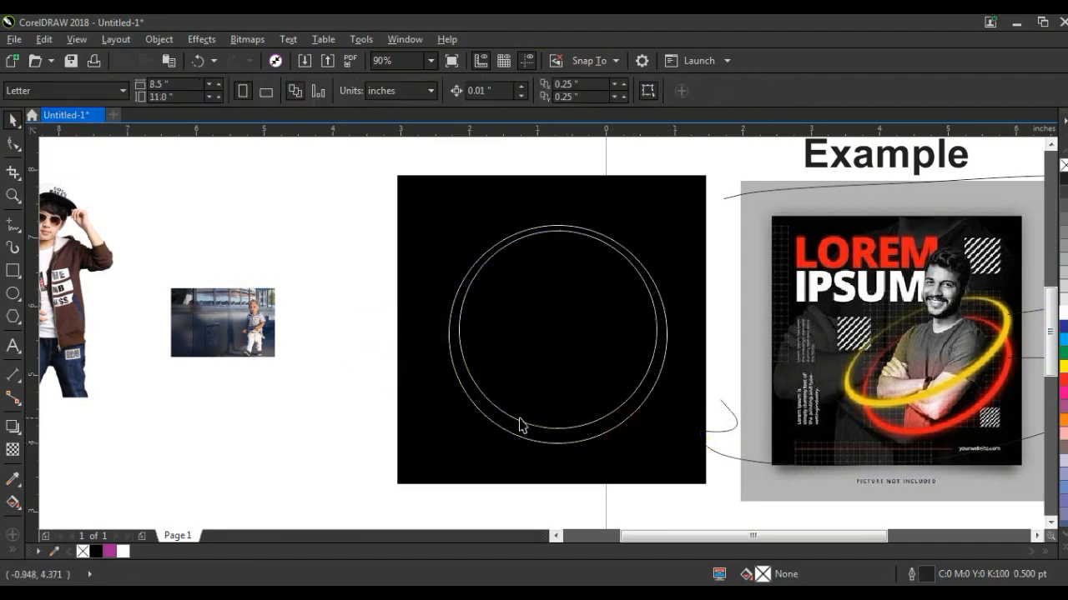
left_click(558, 234)
left_click_drag(664, 227, 666, 224)
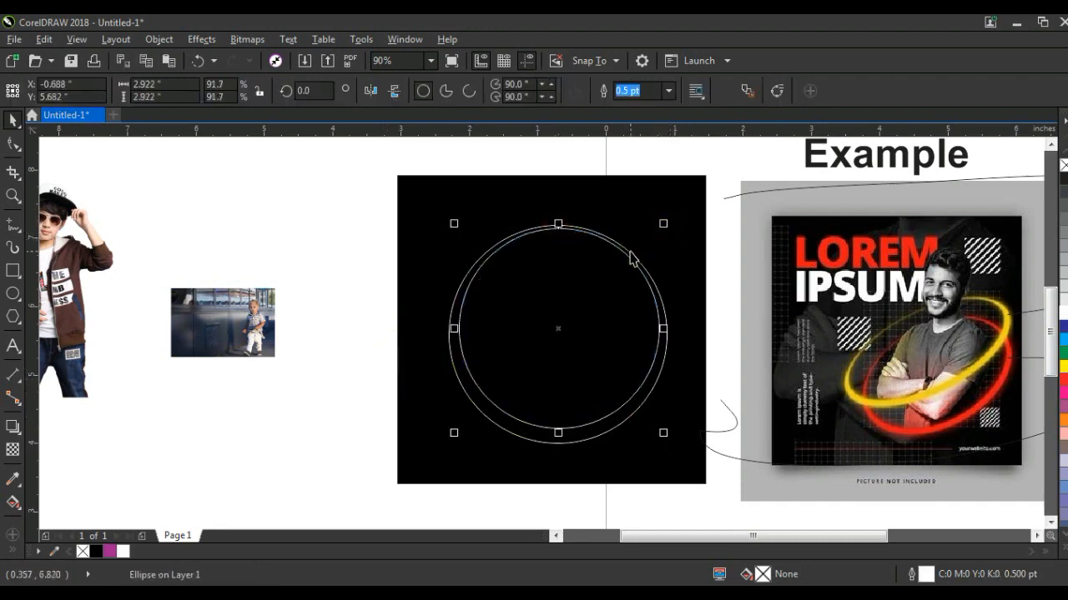
Combine the two circles into one ring shape, fill it with red and remove its outline.
left_click(627, 251, "shift")
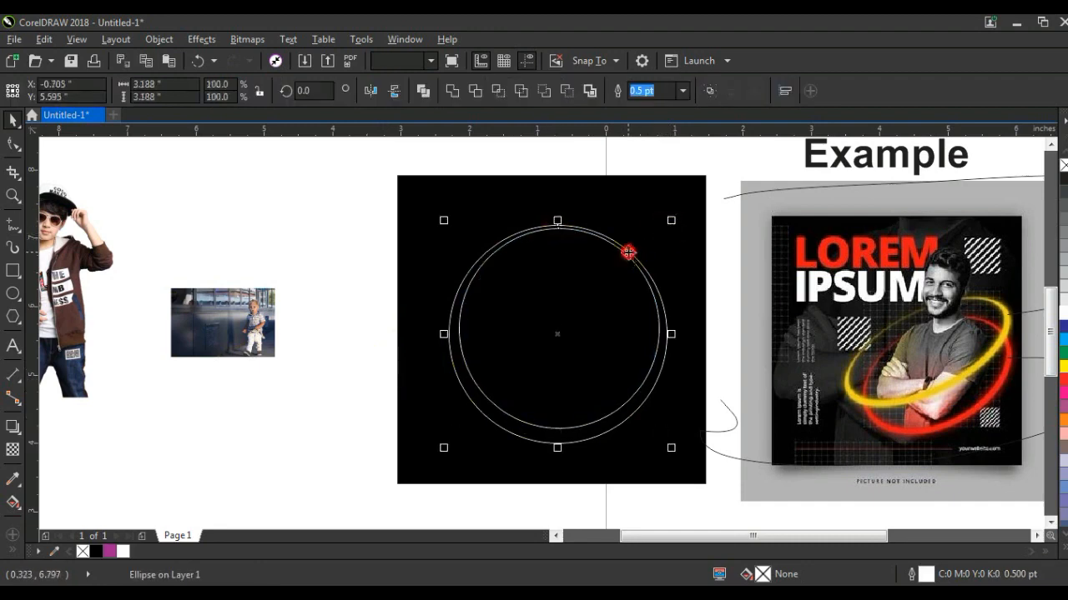
left_click(421, 92)
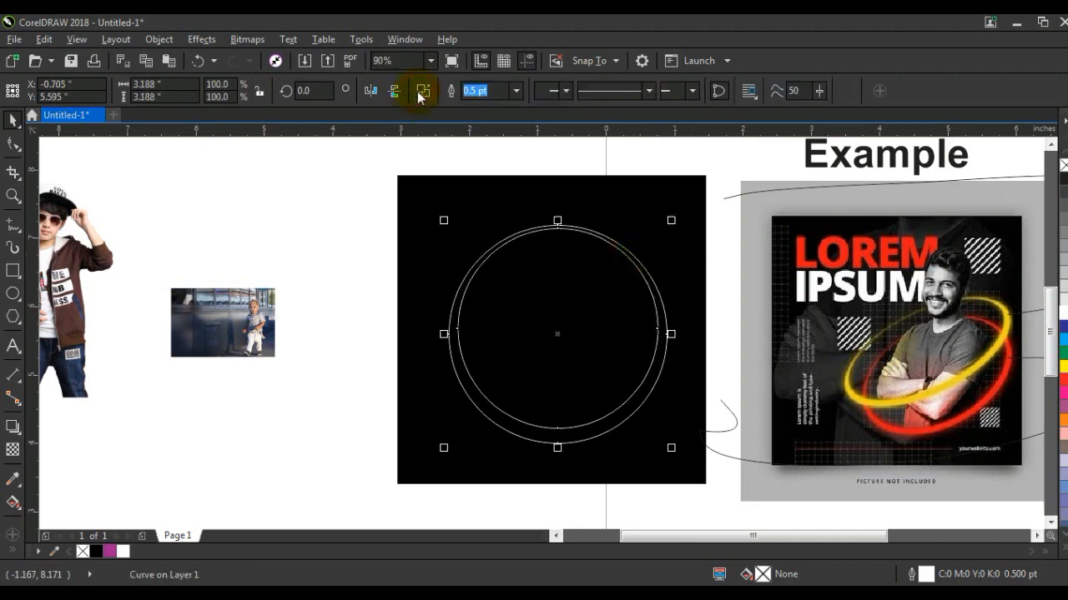
left_click(1063, 384)
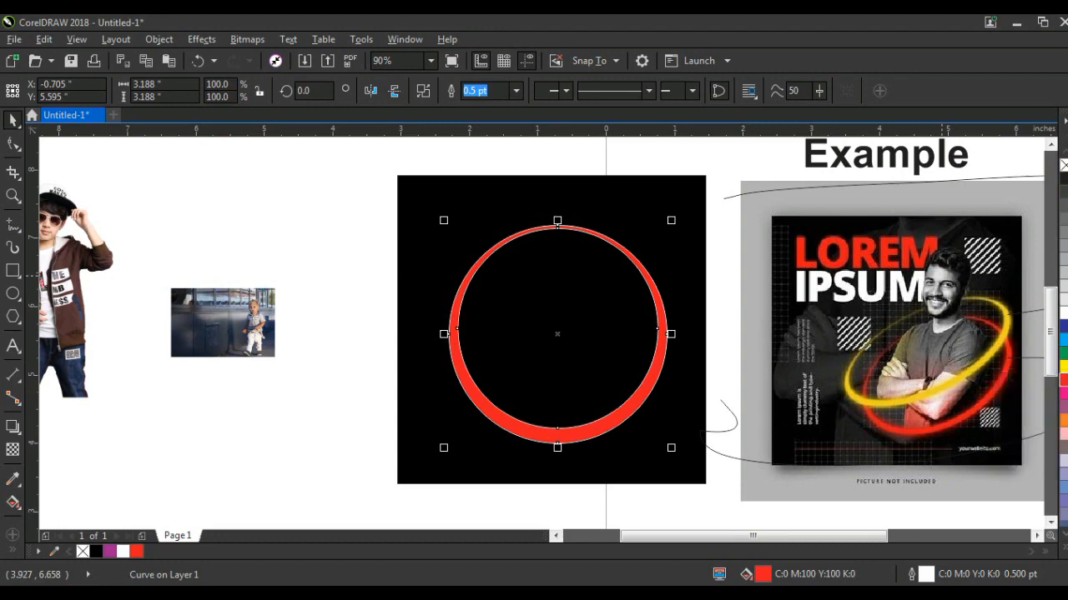
right_click(1063, 165)
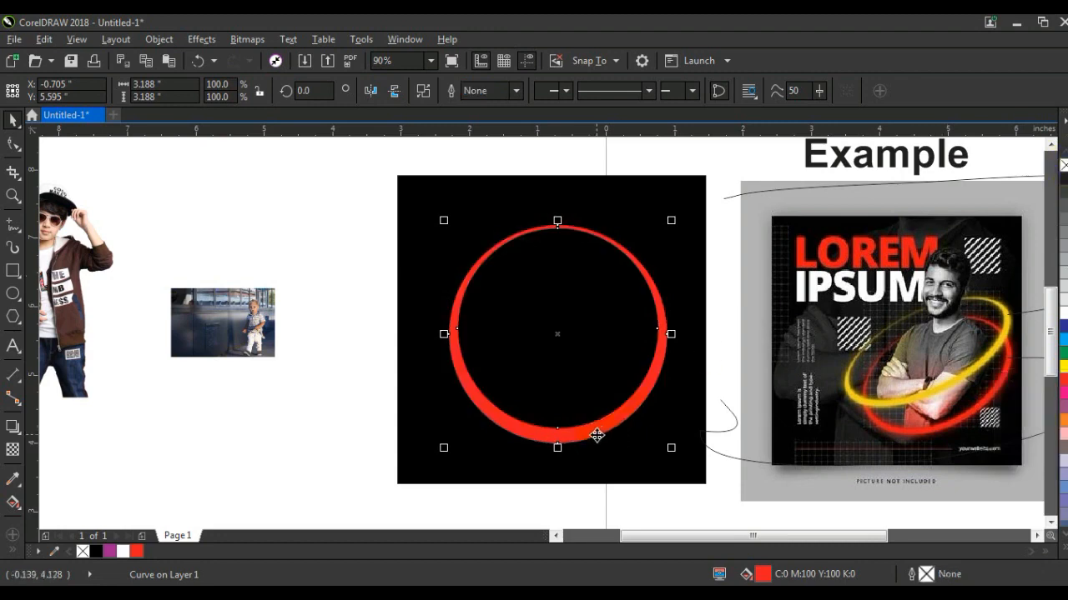
Skew the red ring horizontally into a slanted ellipse about 3.37 inches wide.
left_click(597, 434)
left_click_drag(565, 448, 529, 424)
left_click(534, 430)
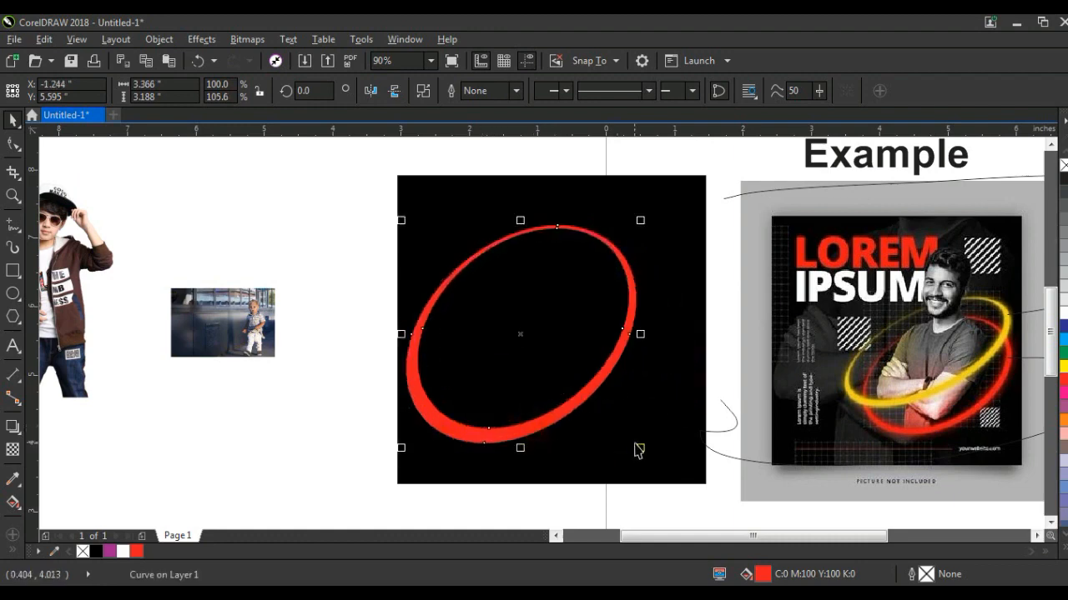
Shrink and flatten the slanted ring and move it toward the lower right of the black square.
left_click_drag(634, 443, 603, 404)
left_click_drag(543, 369, 632, 403)
left_click_drag(584, 442, 567, 425)
left_click(565, 414)
left_click(517, 403)
left_click_drag(491, 421, 461, 457)
key("ctrl+z")
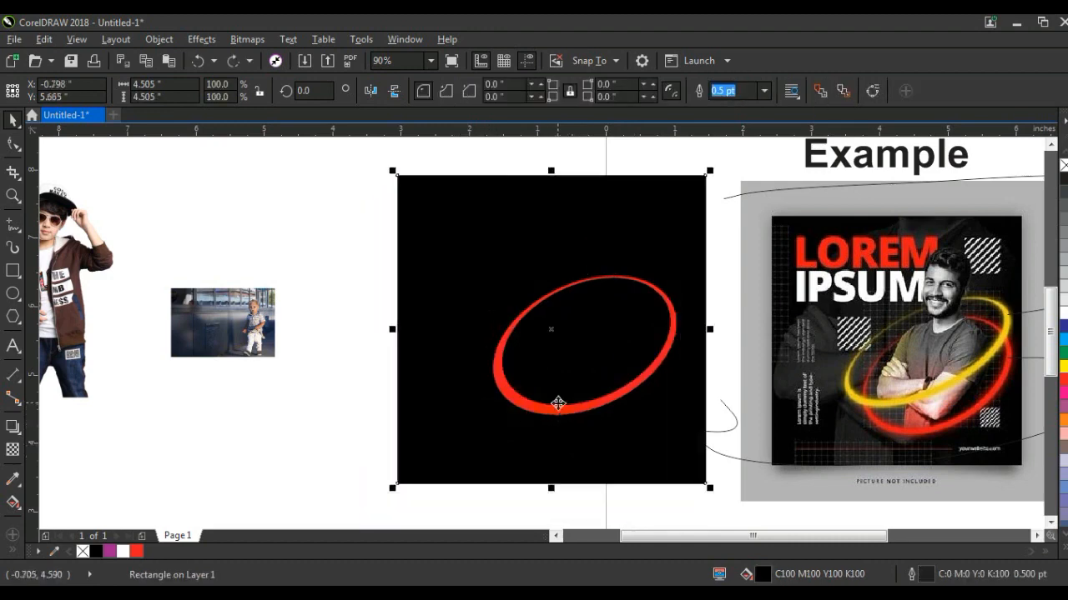
Enlarge the slanted red ring toward its lower-left corner to about 3.33 by 2.52 inches.
left_click(558, 403)
left_click_drag(491, 423, 443, 452)
key("ctrl+z")
left_click(524, 406)
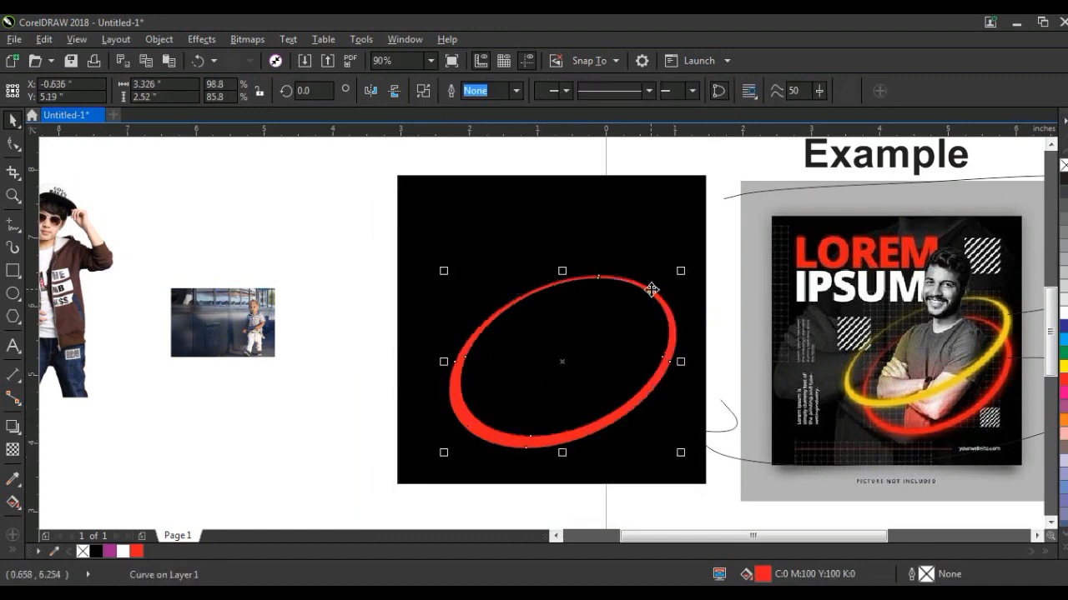
Move the slanted ring up and to the right within the square and fill it with yellow.
left_click_drag(652, 290, 670, 254)
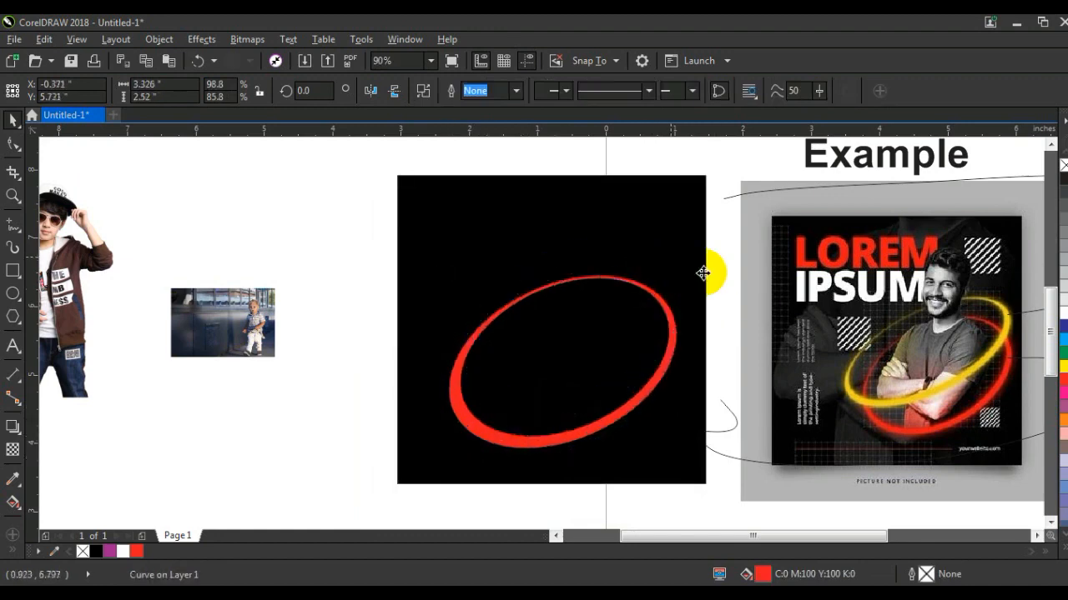
left_click(1064, 372)
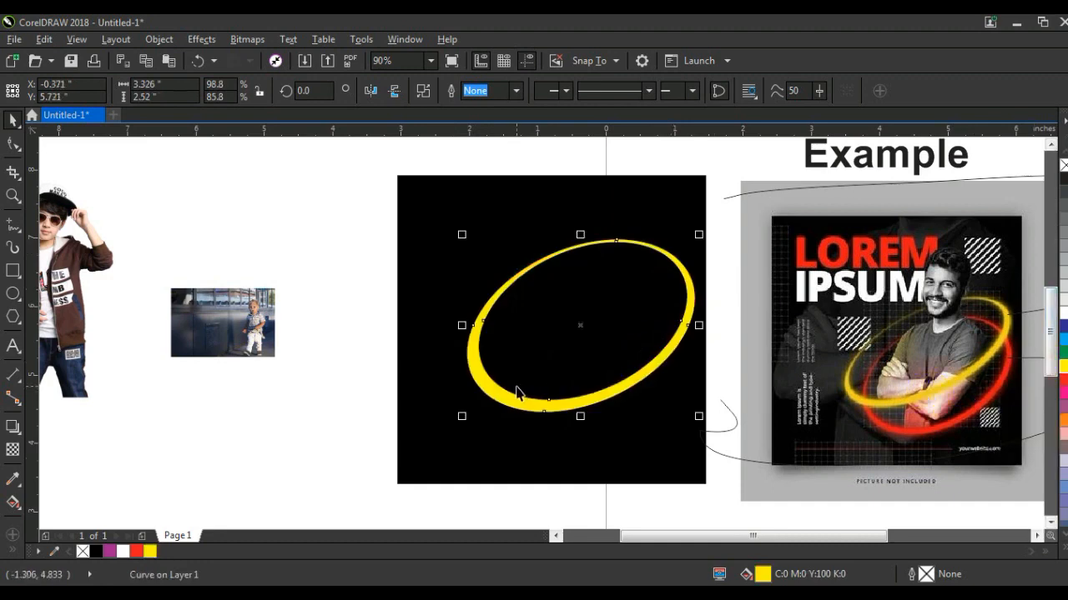
Place a copy of the yellow ring slightly below it, narrow it to about 2.91 inches and fill it with red.
left_click_drag(627, 407, 627, 429)
left_click_drag(697, 352, 684, 353)
left_click_drag(598, 272, 596, 288)
left_click(1062, 389)
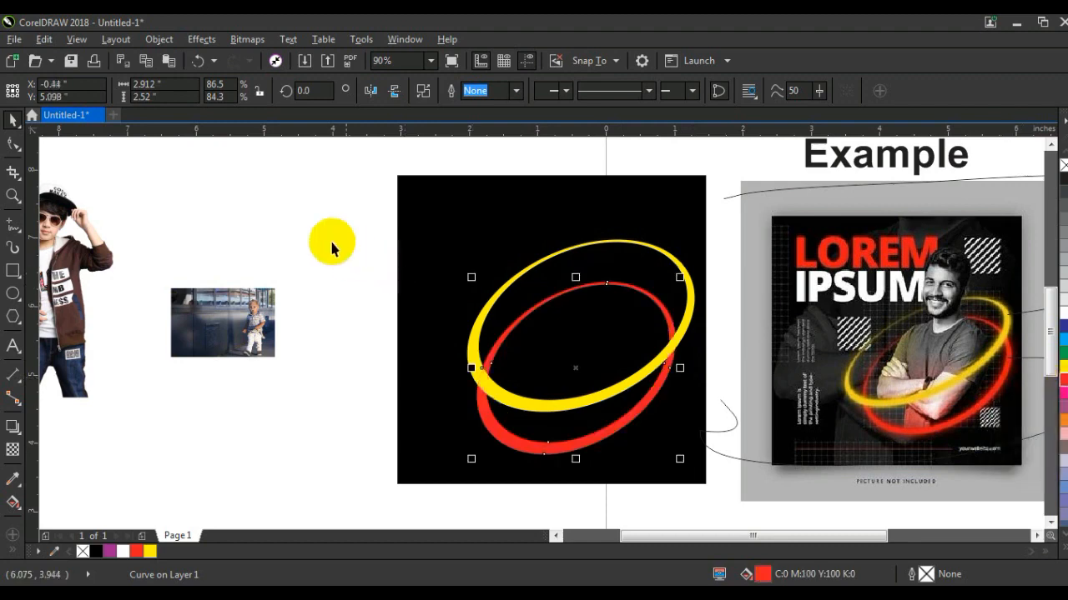
Select both rings together and shift them slightly up and to the right on the black square.
left_click(301, 231)
left_click_drag(347, 221, 748, 472)
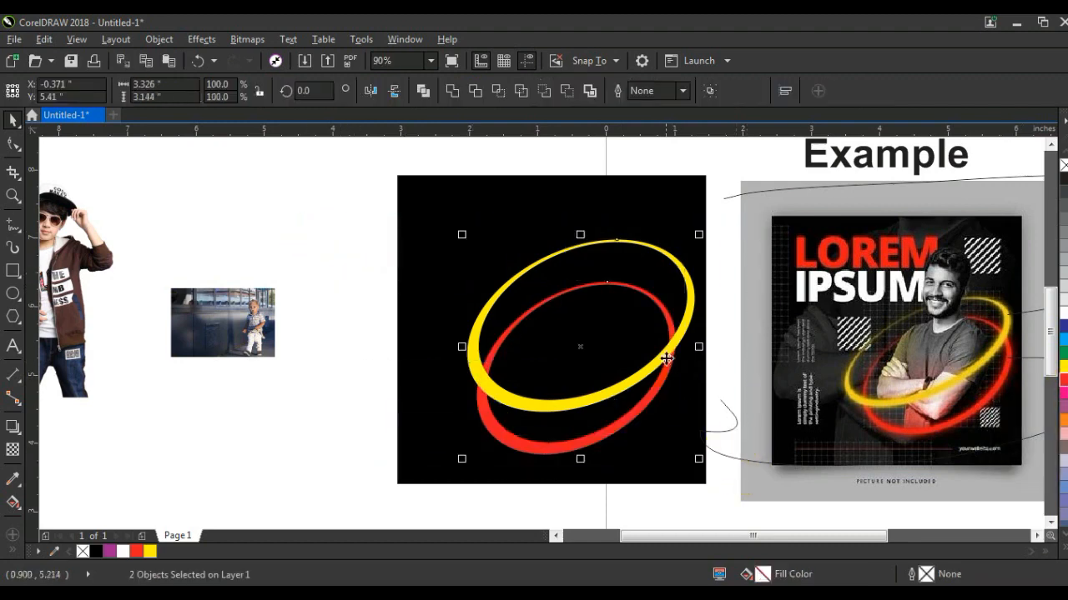
left_click(338, 302)
Convert the yellow ring to a 300 dpi bitmap in CMYK Color (32-bit) mode with a transparent background.
left_click(683, 256)
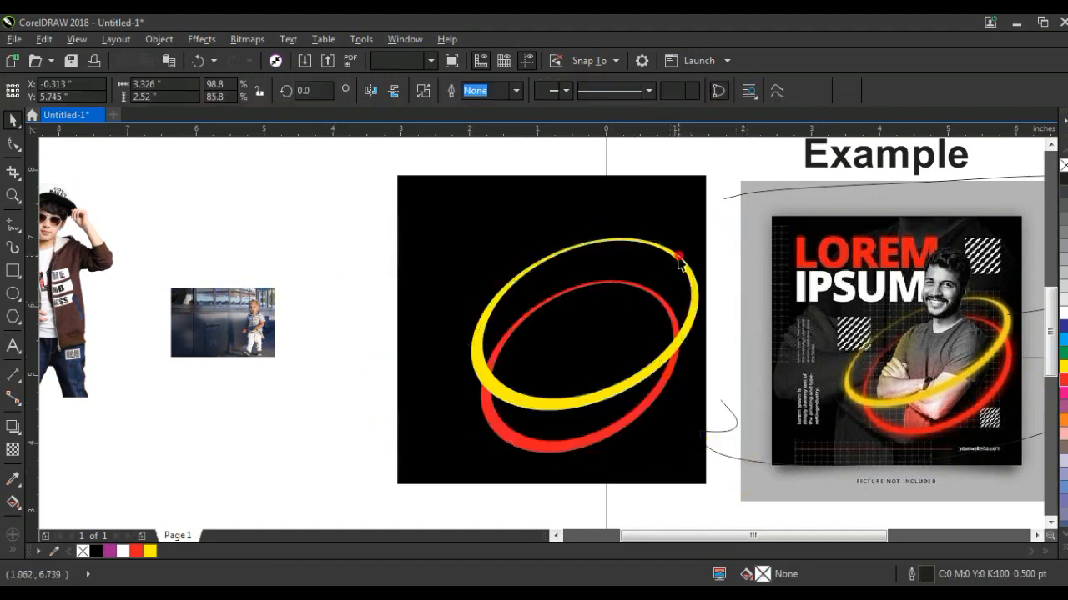
left_click(563, 456)
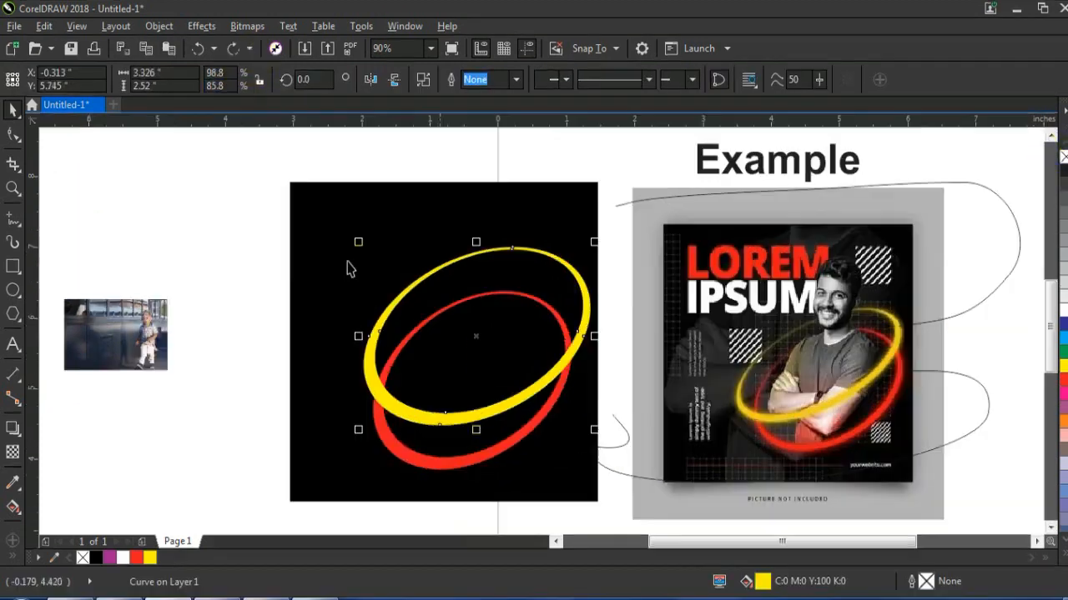
left_click(247, 39)
left_click(250, 47)
left_click(553, 261)
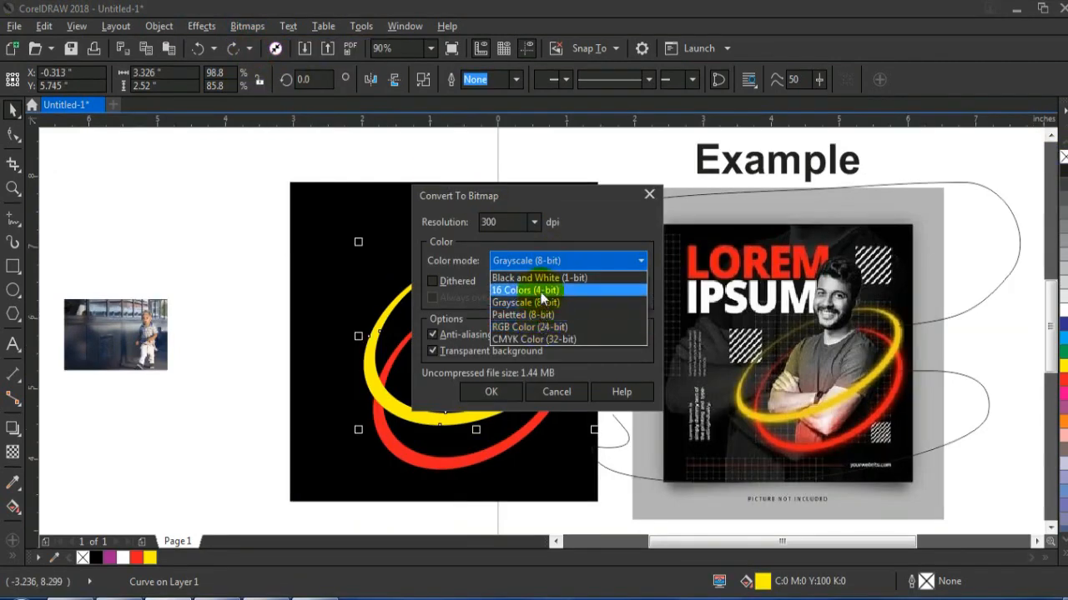
left_click(535, 340)
left_click(491, 391)
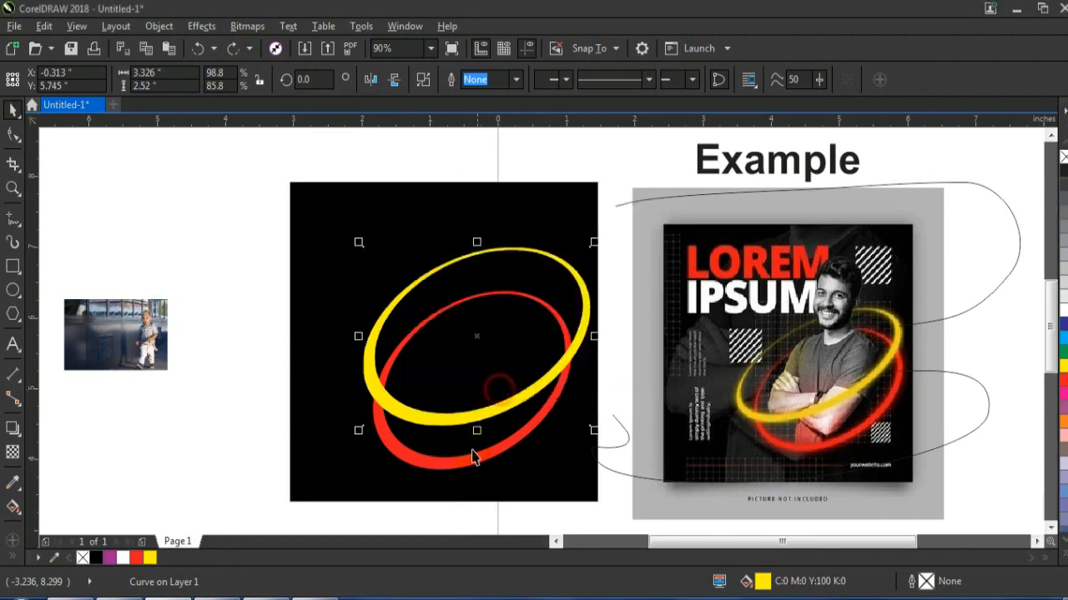
Convert the red ring to a bitmap, accepting the current conversion settings.
left_click(461, 459)
left_click(247, 25)
left_click(250, 48)
left_click(491, 391)
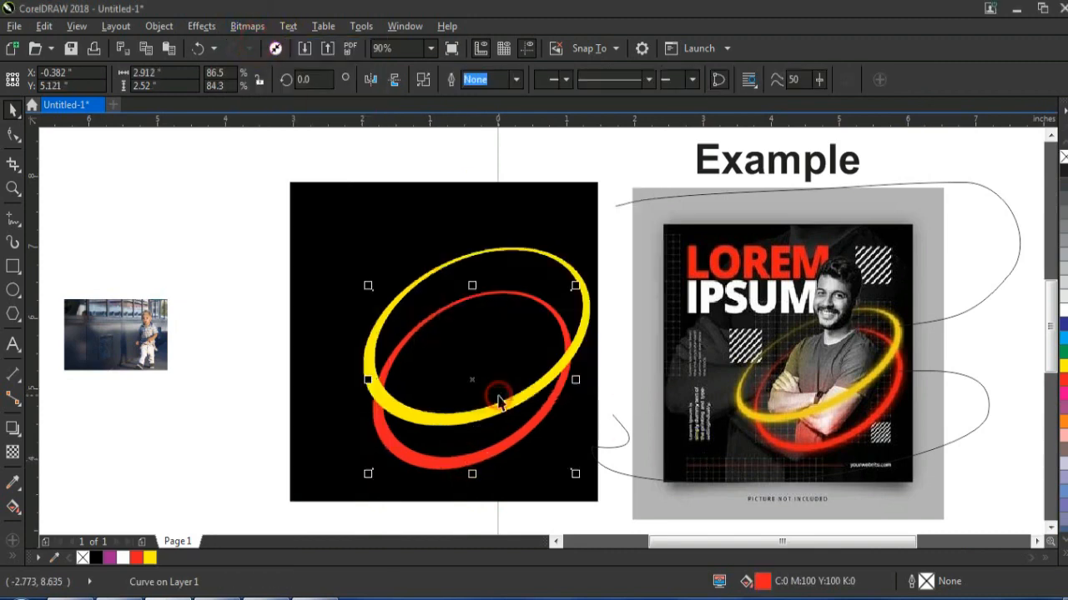
Apply a Gaussian Blur with a radius of 7.0 pixels to both ring bitmaps together.
left_click(561, 267, "shift")
left_click(201, 26)
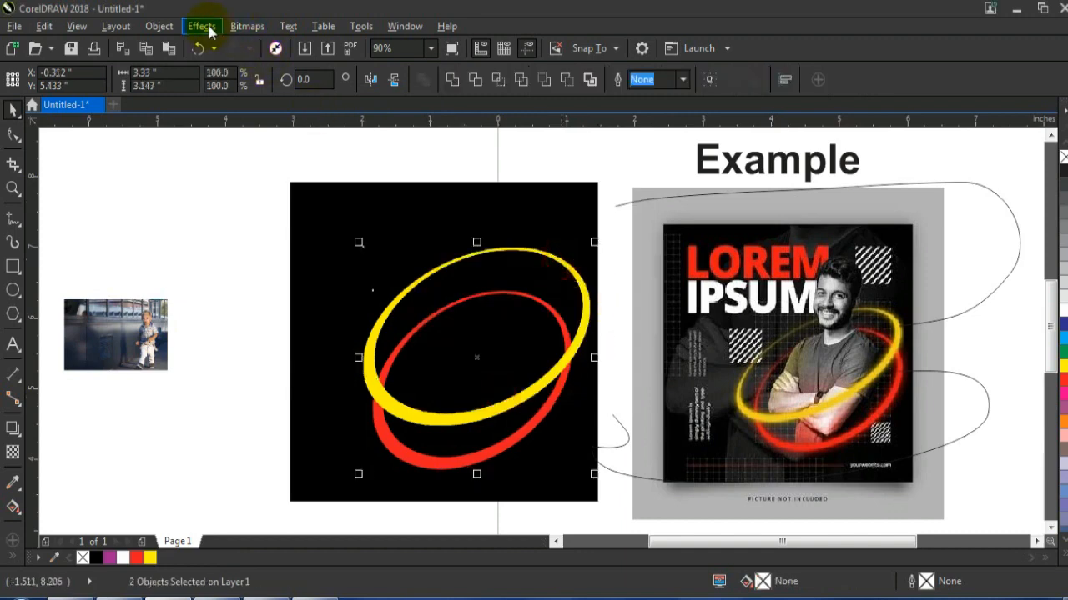
mouse_move(240, 31)
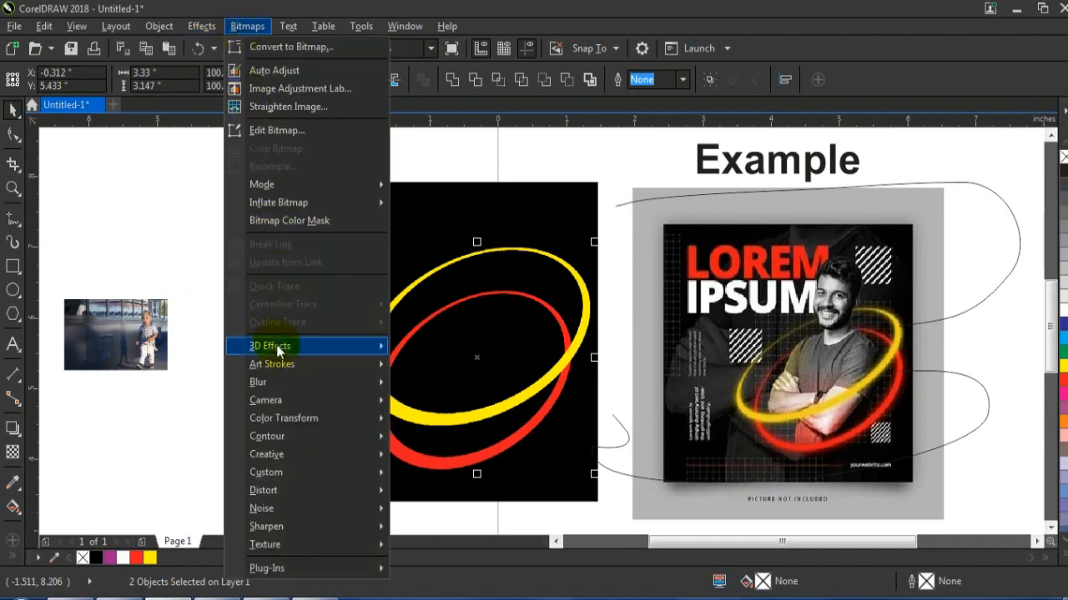
mouse_move(277, 376)
left_click(445, 402)
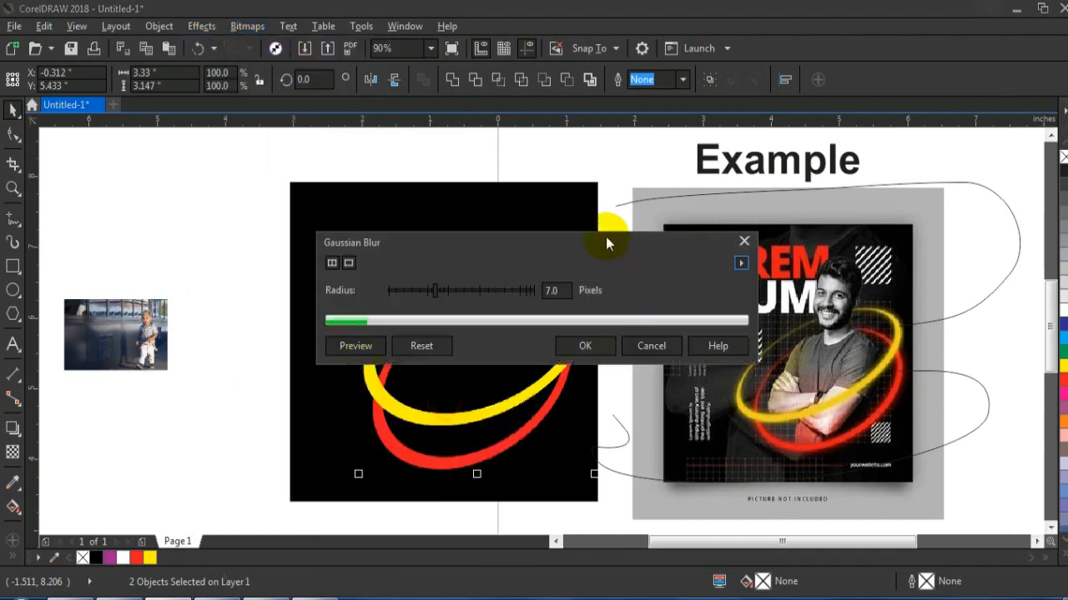
left_click(596, 345)
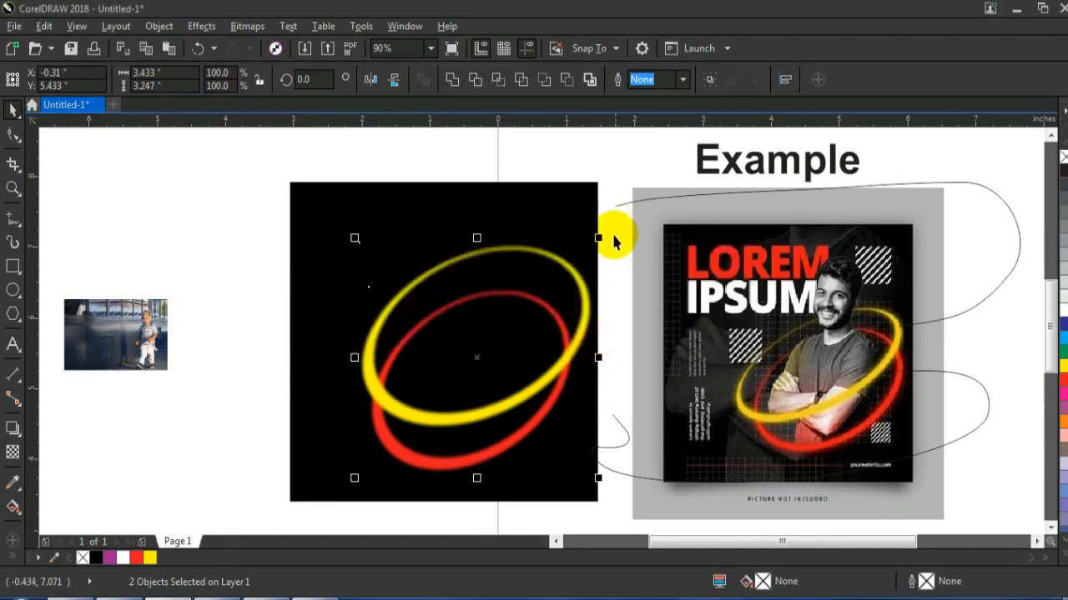
Scale both blurred rings down around their centre to about 3.20 by 3.03 inches overall.
left_click_drag(597, 238, 550, 271)
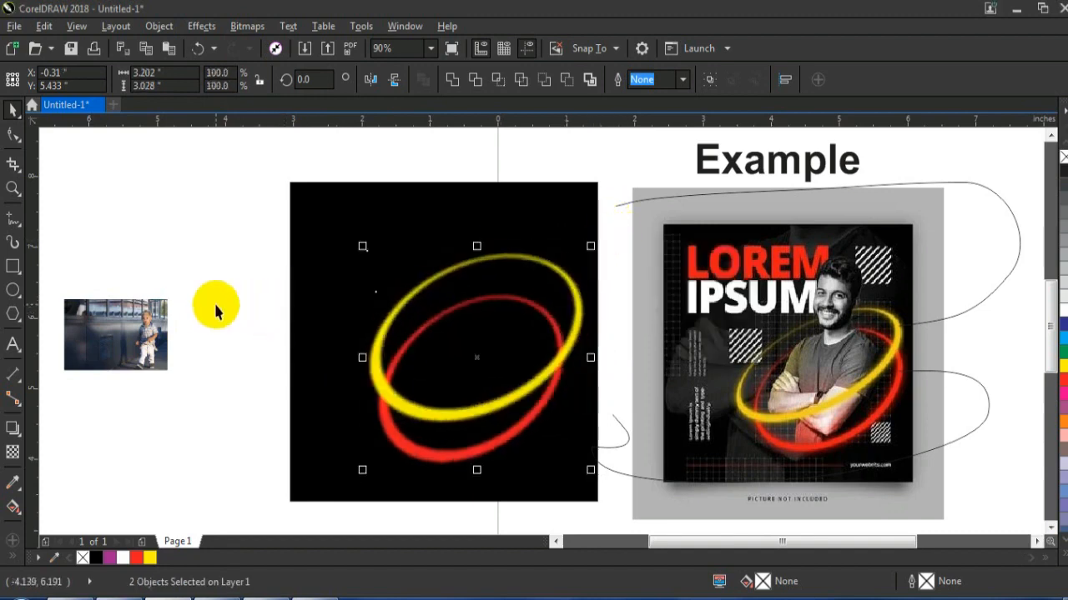
left_click(220, 311)
Move the cut-out photo of the person in a cap onto the black square.
scroll(395, 353, "down", 2)
left_click_drag(161, 338, 428, 376)
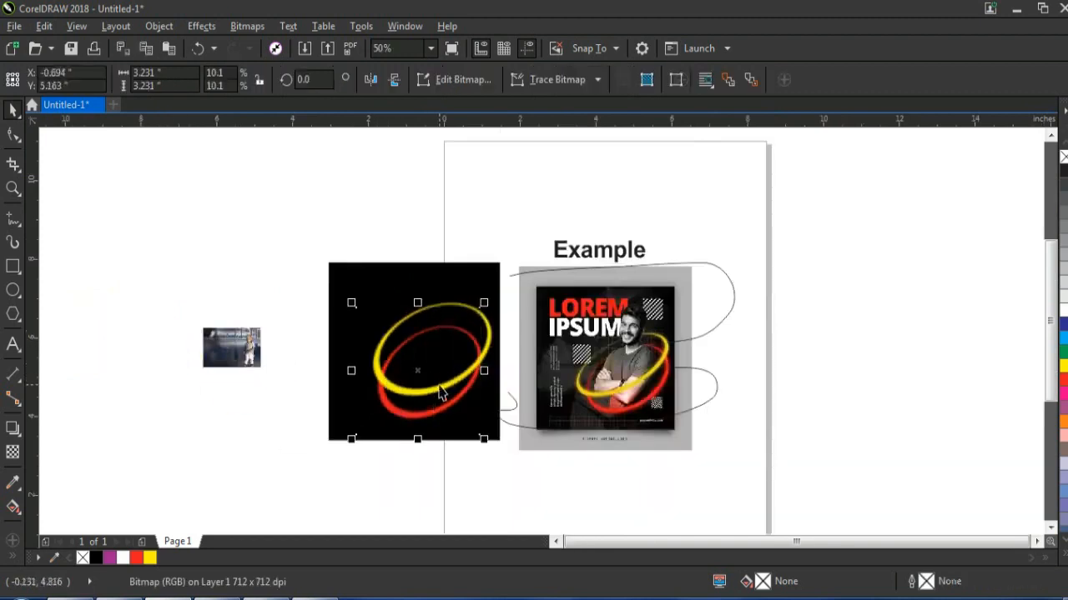
Bring the photo of the person in a cap to the front and crop the empty margins on both of its sides.
key("shift+Page_Up")
left_click_drag(324, 250, 775, 467)
key("shift+F2")
left_click(320, 330)
left_click(10, 135)
left_click_drag(155, 229, 258, 497)
left_click_drag(403, 219, 459, 526)
left_click_drag(449, 474, 410, 474)
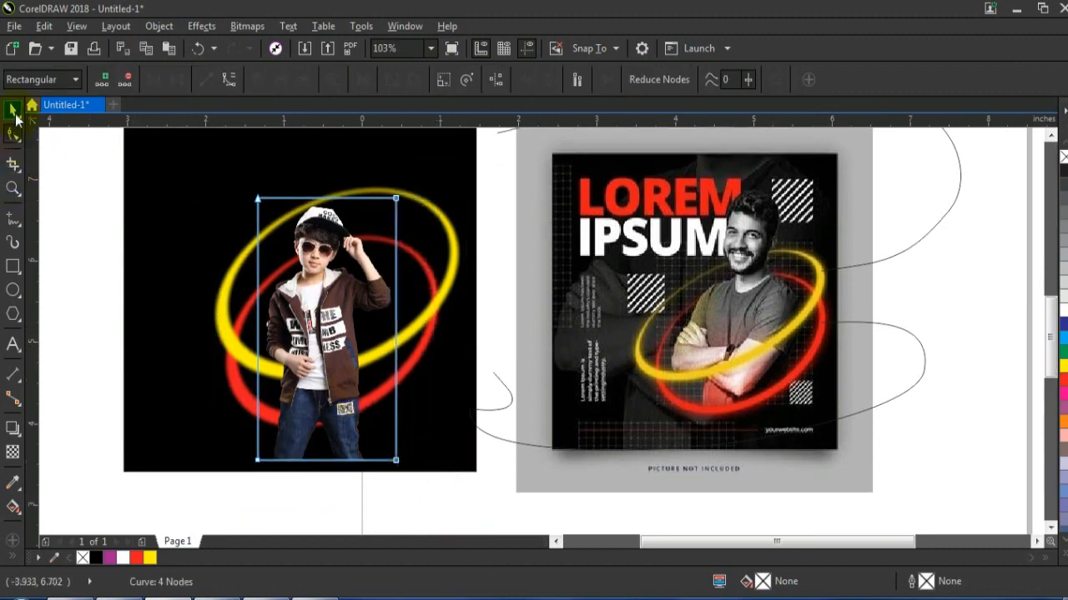
Align the person's photo with the black square's lower edge and enlarge it proportionally to about 2.32 by 4.25 inches.
left_click(13, 110)
left_click(176, 431, "shift")
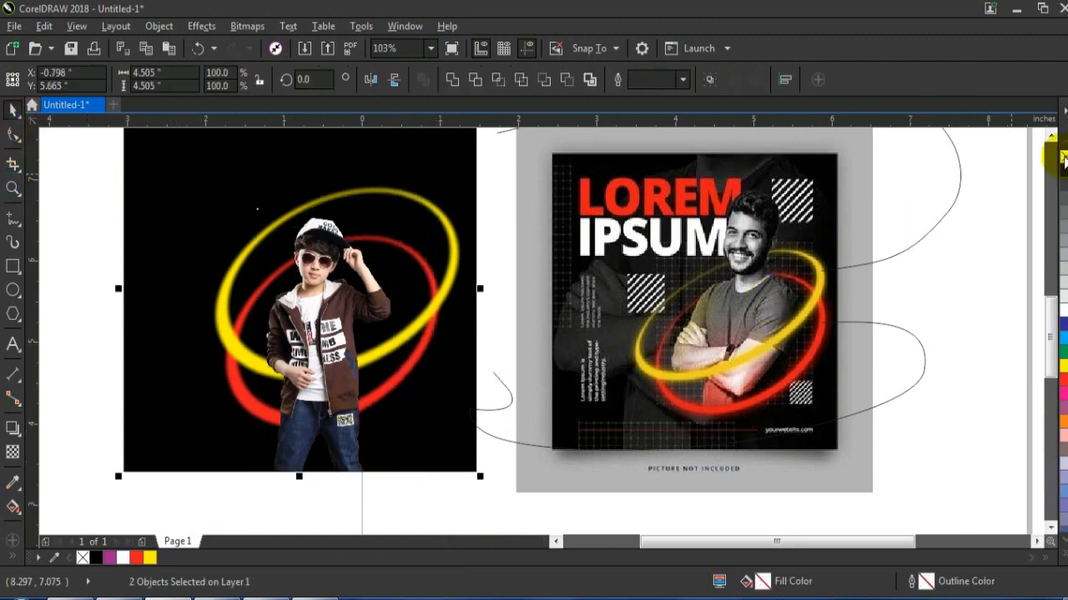
left_click(1050, 135)
left_click(1050, 136)
left_click(322, 392)
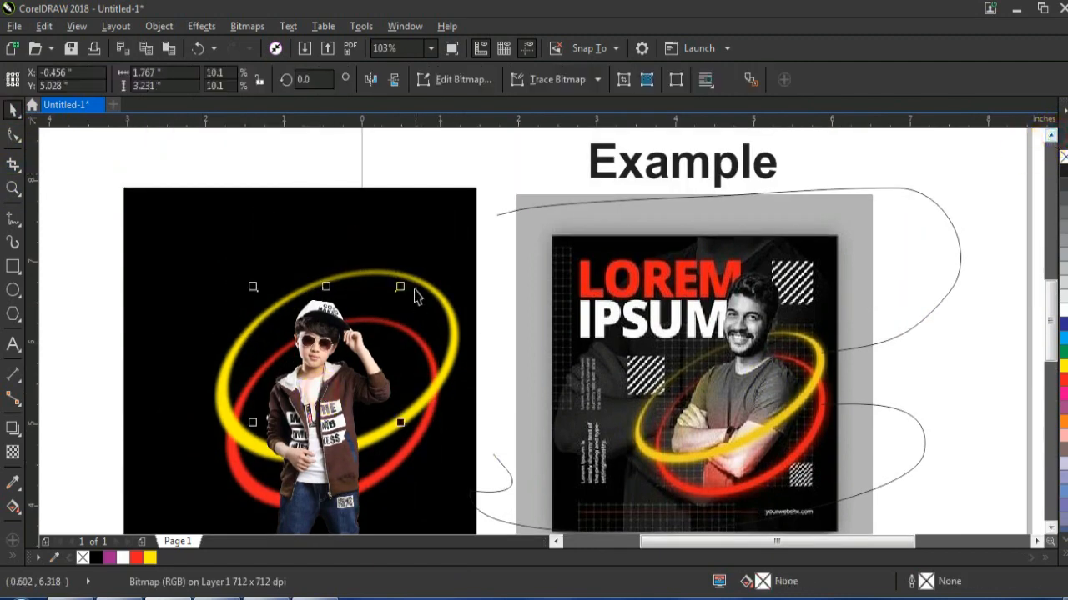
left_click_drag(411, 272, 448, 217)
left_click_drag(255, 219, 246, 207)
left_click_drag(440, 208, 440, 203)
Convert the person's photo to an 8-bit grayscale bitmap at 300 dpi.
left_click(247, 26)
left_click(267, 42)
left_click(549, 265)
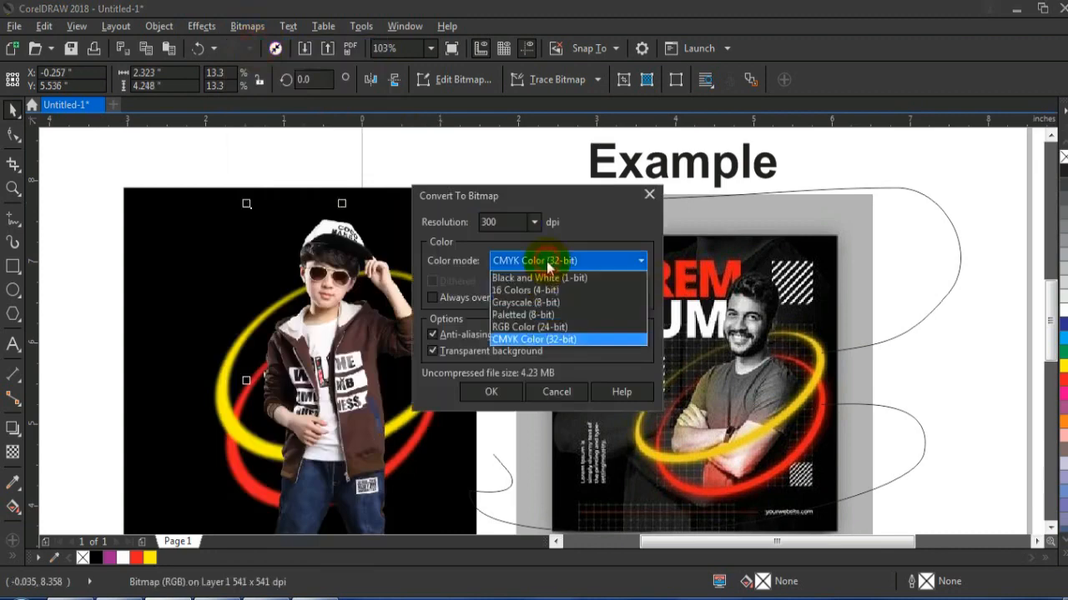
left_click(526, 306)
left_click(491, 392)
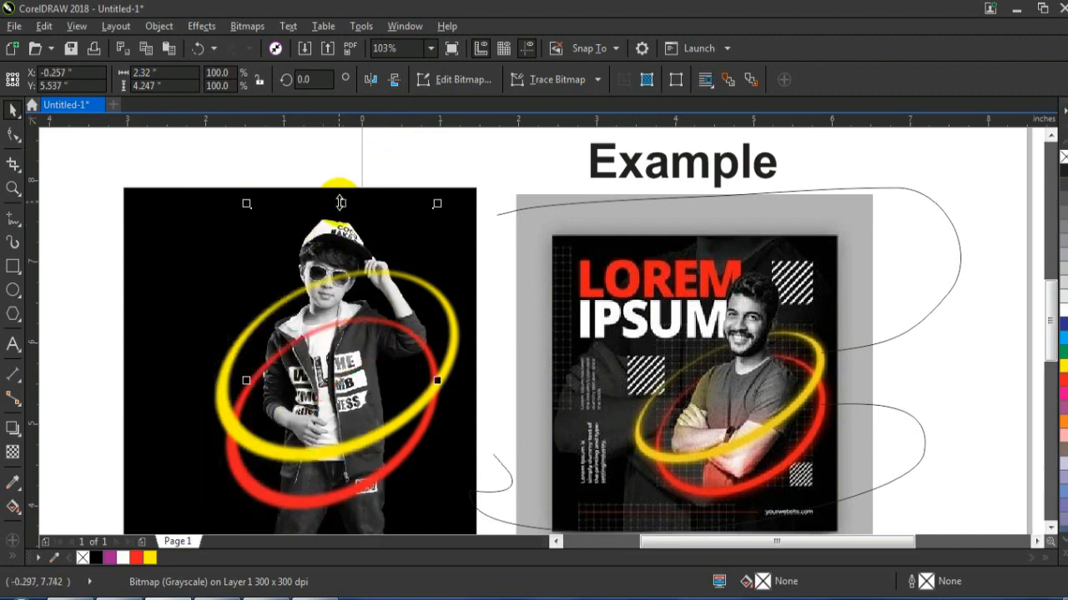
Keep the grayscale person behind the rings and crop an in-place copy in front of them just above the waist.
left_click(12, 135)
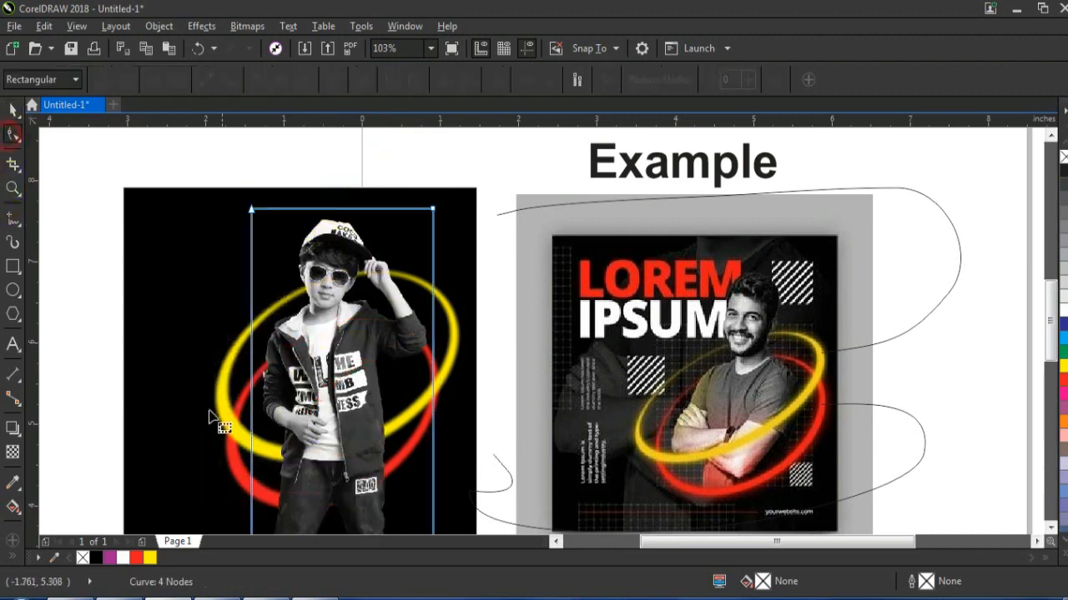
scroll(473, 547, "down", 2)
left_click_drag(435, 499, 432, 364)
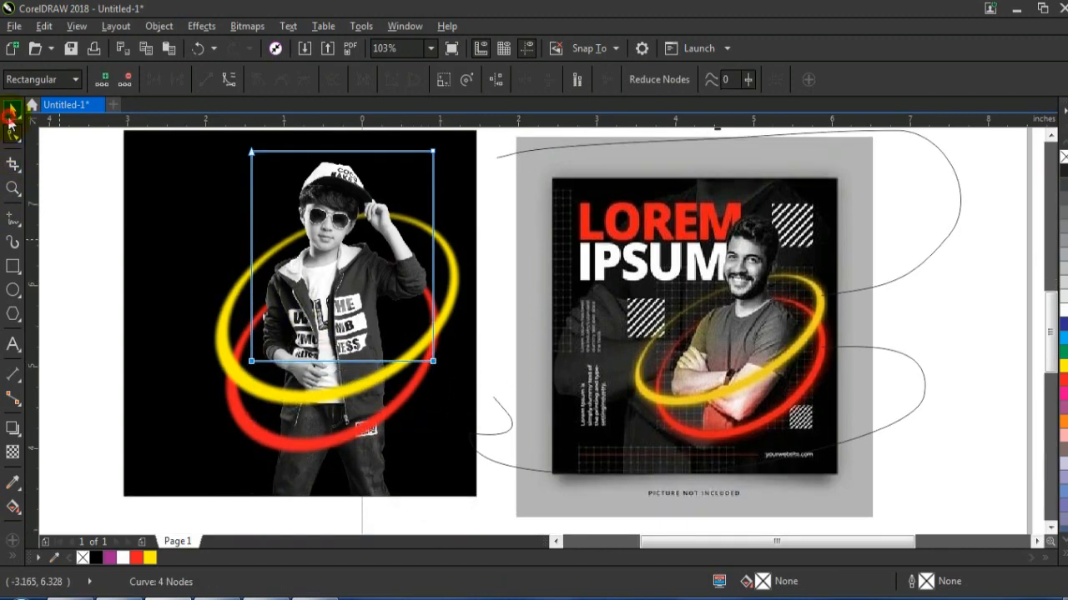
left_click(10, 117)
left_click(53, 262)
left_click(99, 164)
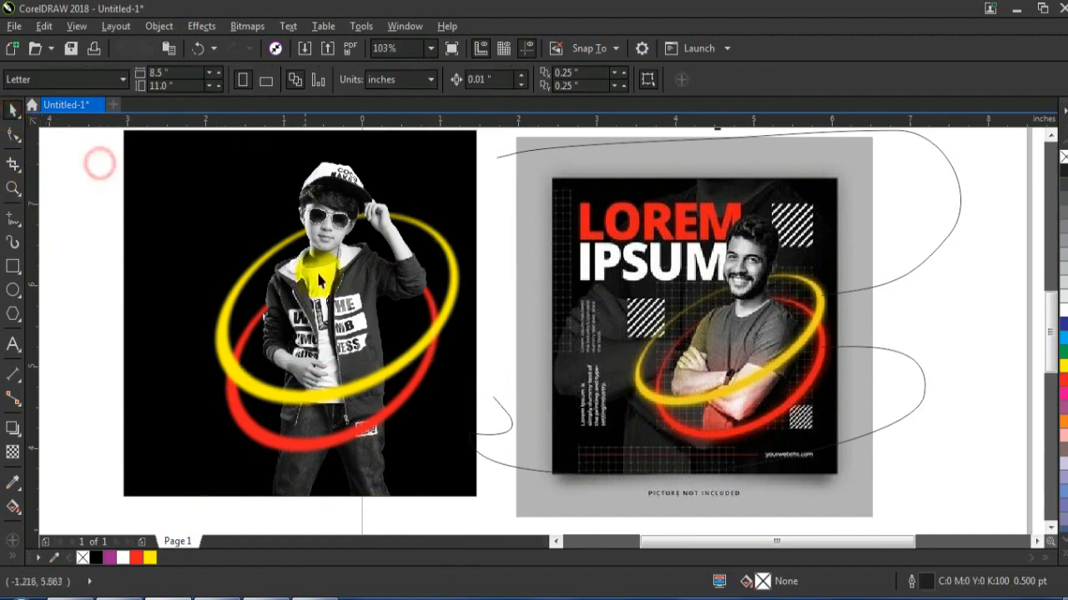
Scale the person and both rings down together to about 2.98 by 3.96 inches.
scroll(326, 267, "down", 2)
left_click_drag(241, 161, 417, 407)
left_click_drag(267, 198, 279, 212)
left_click(210, 196)
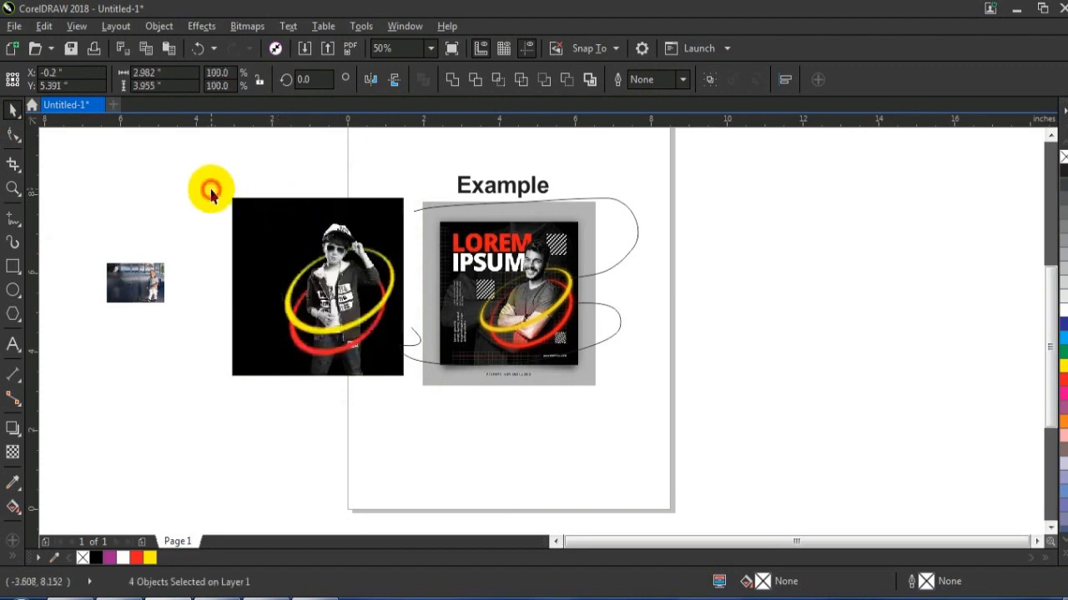
left_click(179, 349)
Mirror the small photo of the toddler horizontally and enlarge it to about 6.10 by 4.06 inches.
left_click(145, 284)
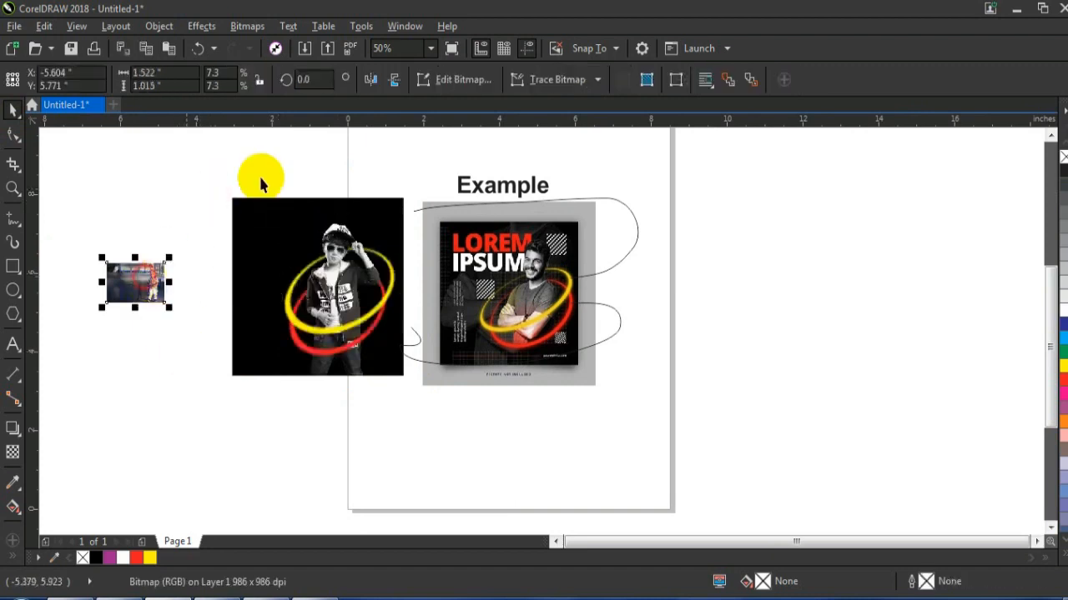
left_click(370, 80)
left_click_drag(169, 308, 340, 427)
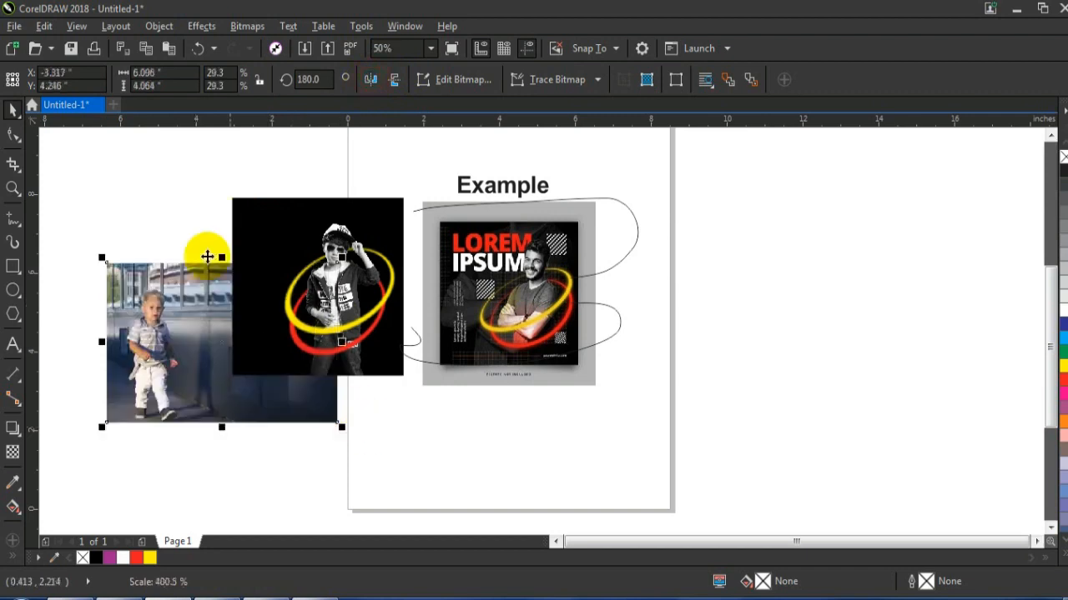
Convert the toddler photo to an 8-bit grayscale bitmap at 300 dpi.
left_click(255, 27)
left_click(284, 48)
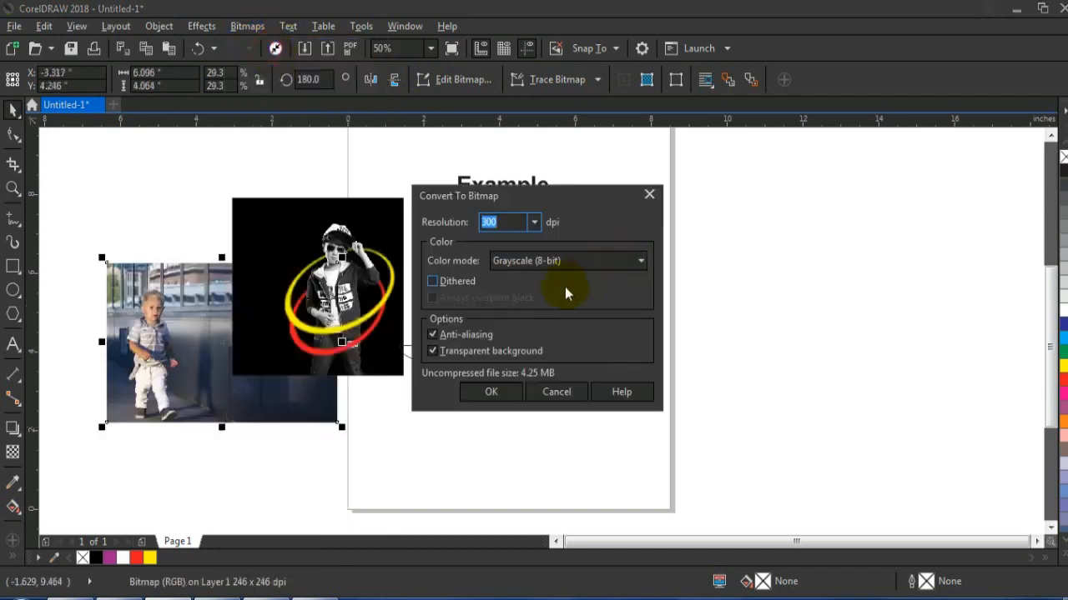
left_click(492, 393)
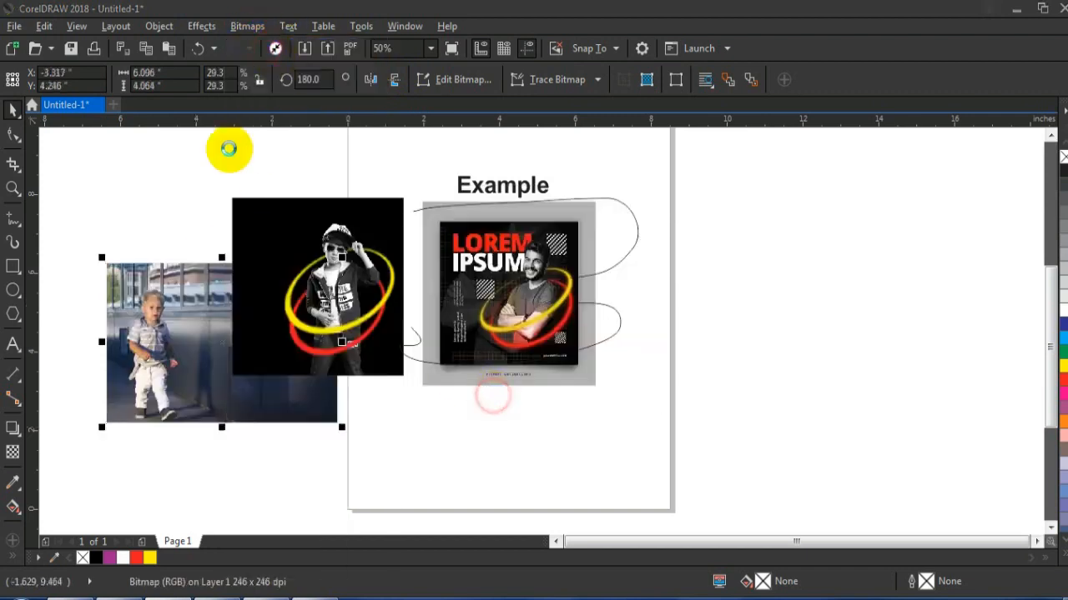
Darken the toddler photo with the Gamma adjustment at a value of 0.42.
left_click(203, 27)
mouse_move(224, 43)
left_click(357, 166)
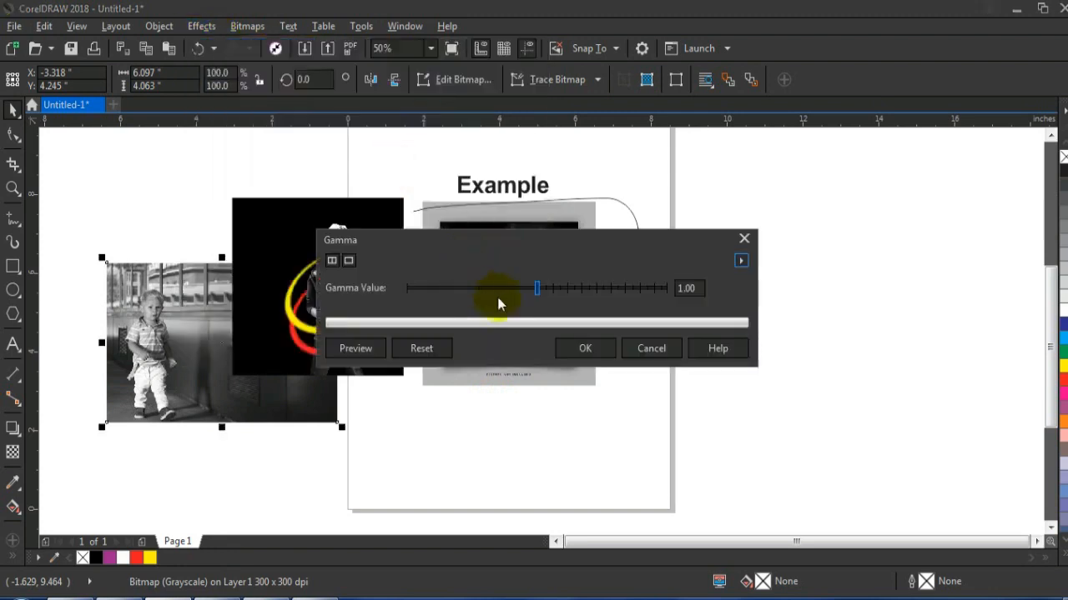
left_click(507, 295)
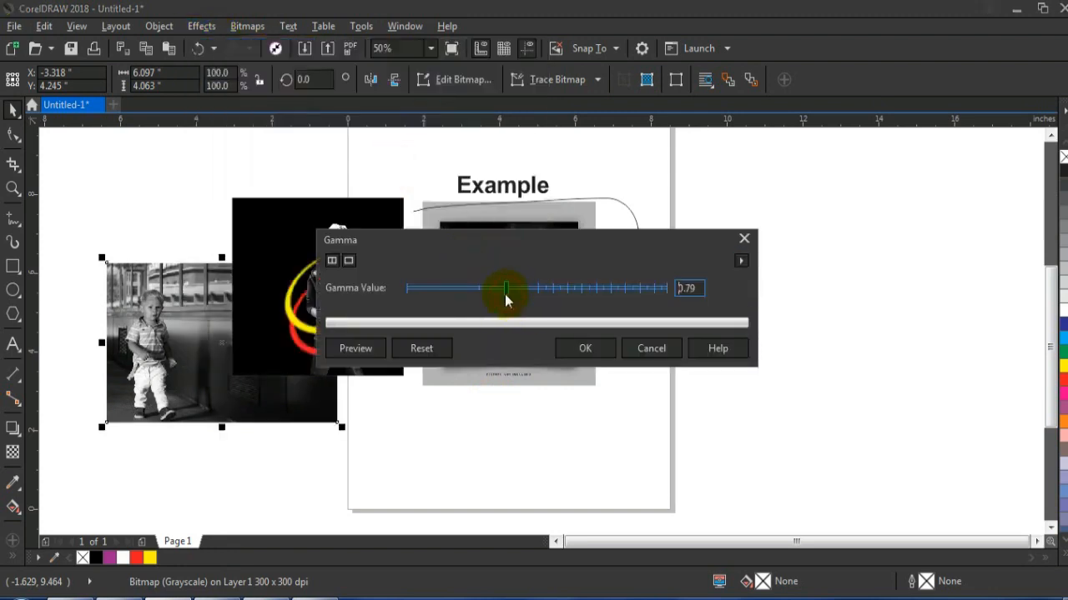
left_click(353, 351)
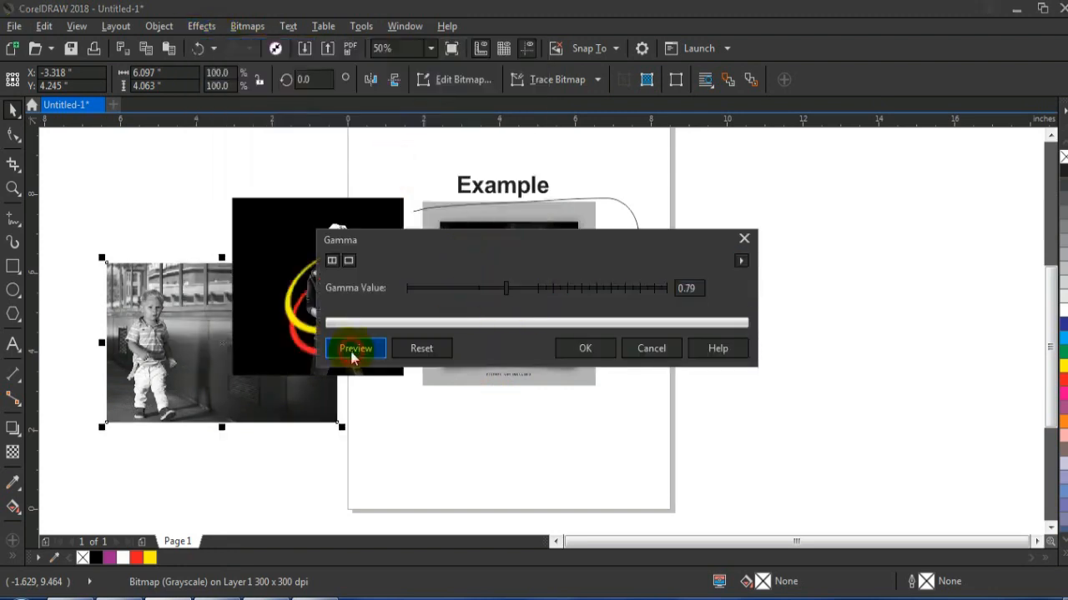
left_click(478, 290)
left_click(455, 292)
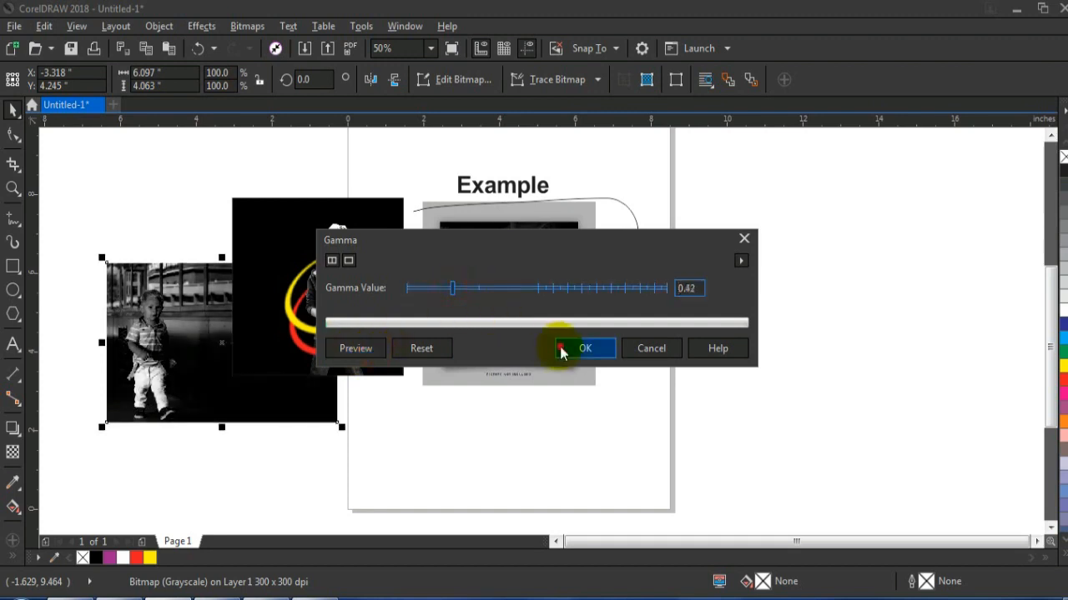
left_click(565, 350)
Move the darkened toddler photo onto the black square's area and enlarge it to about 7.53 by 5.02 inches.
left_click_drag(191, 363, 298, 322)
left_click_drag(451, 218, 503, 179)
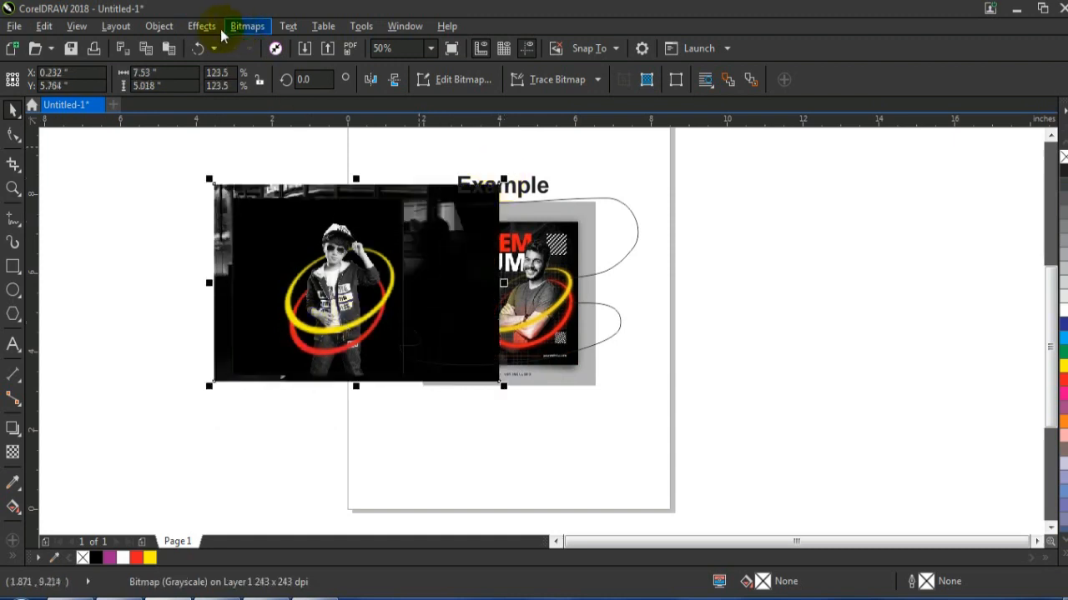
Apply a uniform transparency of 50 to the toddler photo and PowerClip it inside the black square.
left_click(13, 453)
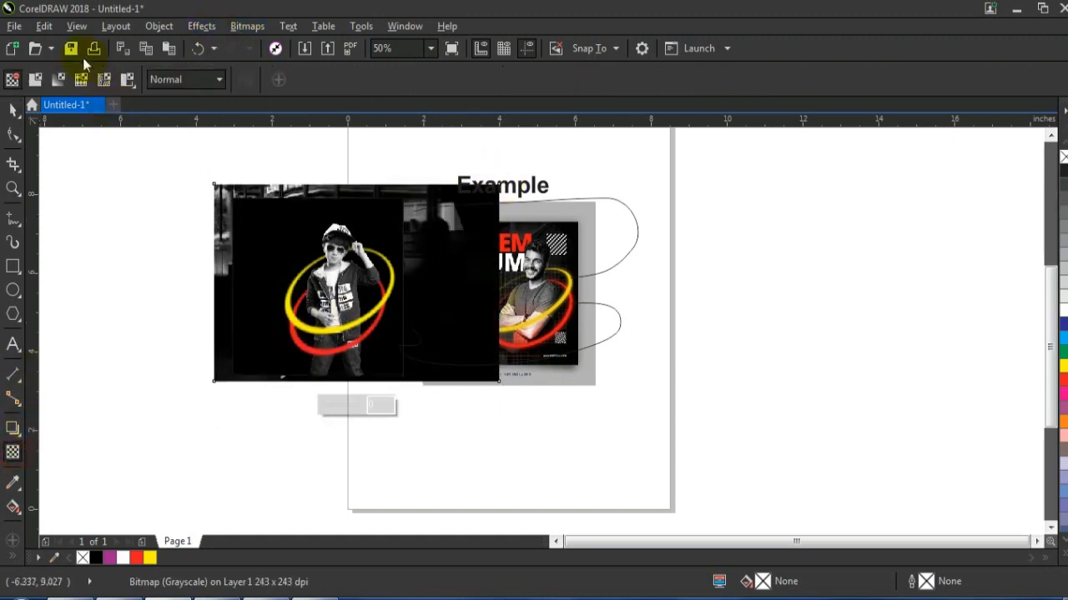
left_click(37, 81)
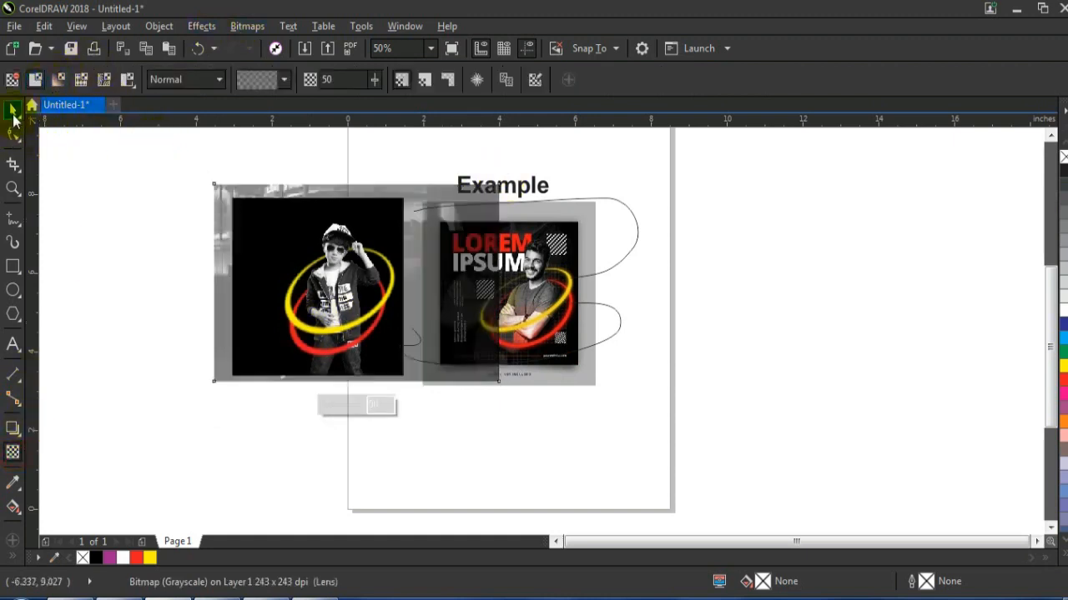
left_click(14, 110)
right_click(210, 180)
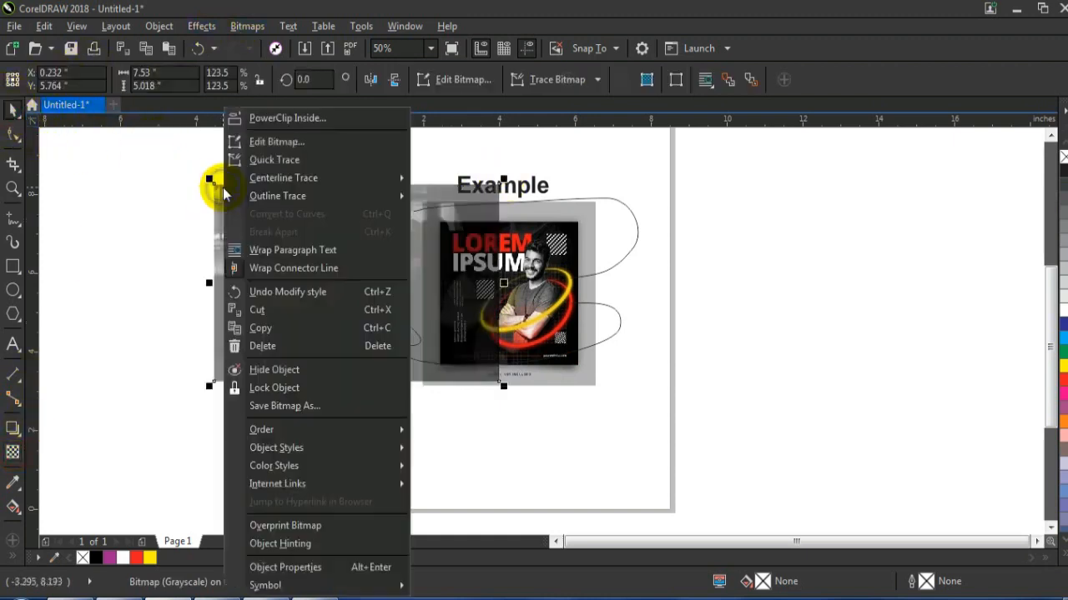
left_click(250, 114)
left_click(245, 198)
PowerClip both copies of the person in a cap and both rings inside the black square.
left_click_drag(249, 171, 423, 426)
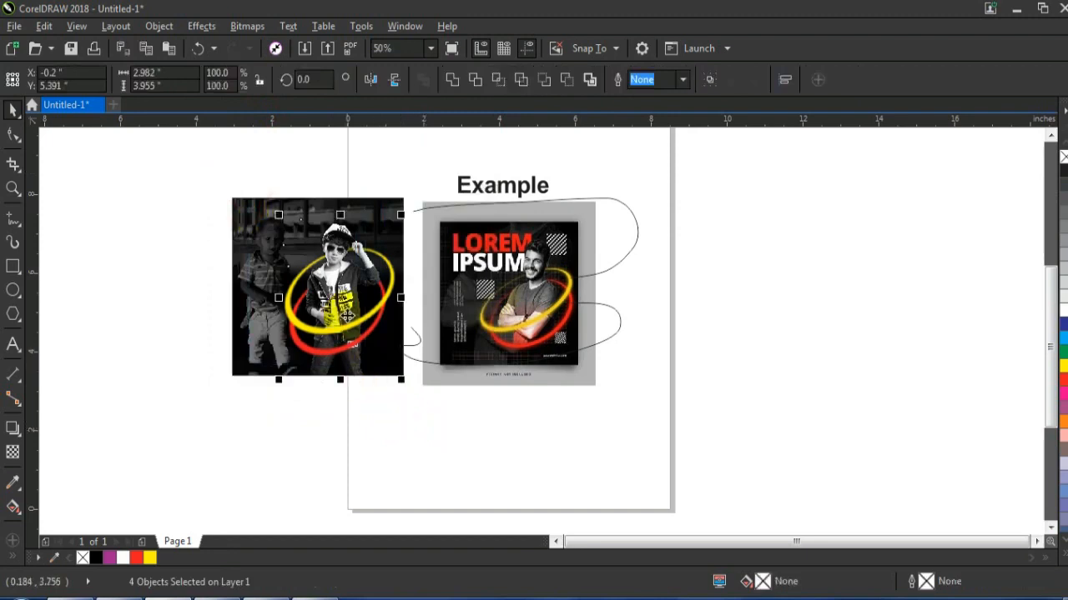
right_click(347, 315)
left_click(380, 155)
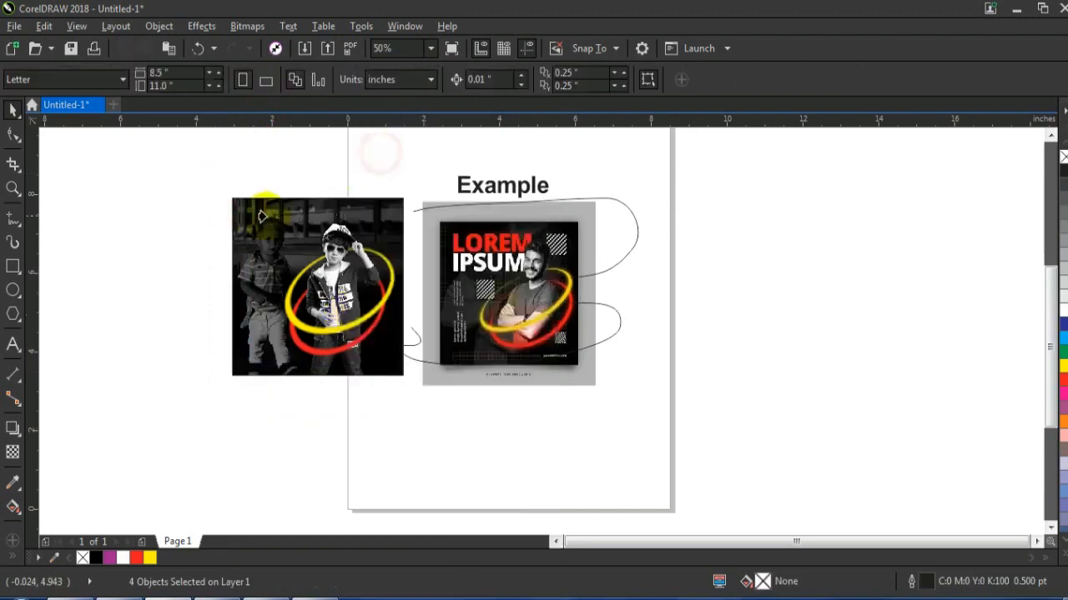
left_click(264, 213)
left_click(150, 222)
left_click(12, 191)
left_click_drag(217, 195, 596, 386)
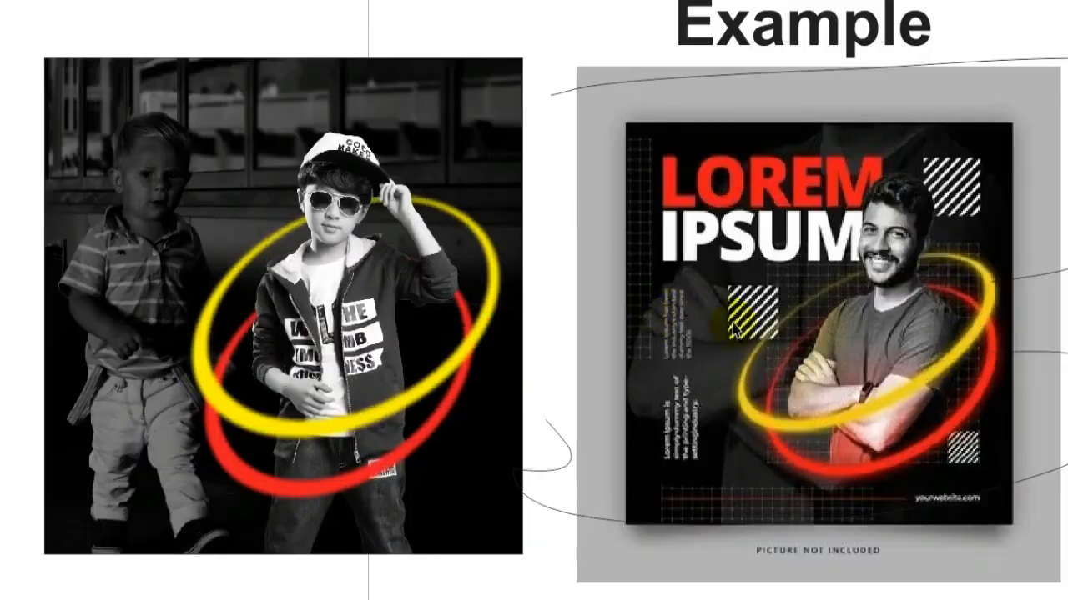